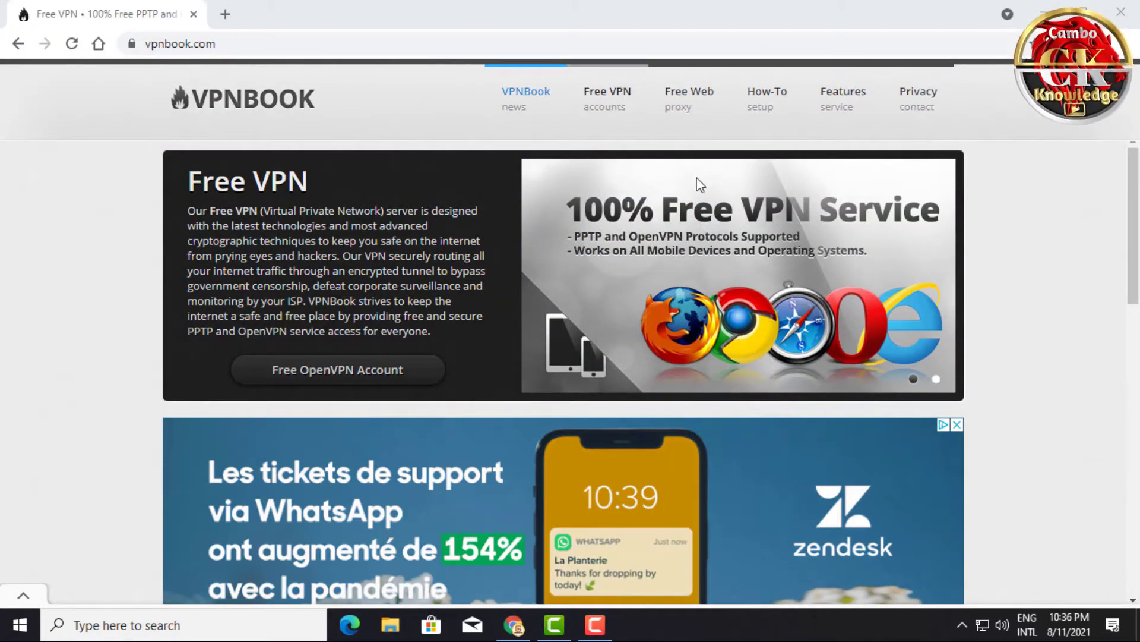
# - Browse the vpnbook.com home page and go to the Free VPN accounts page
pyautogui.scroll(-10, 693, 249)
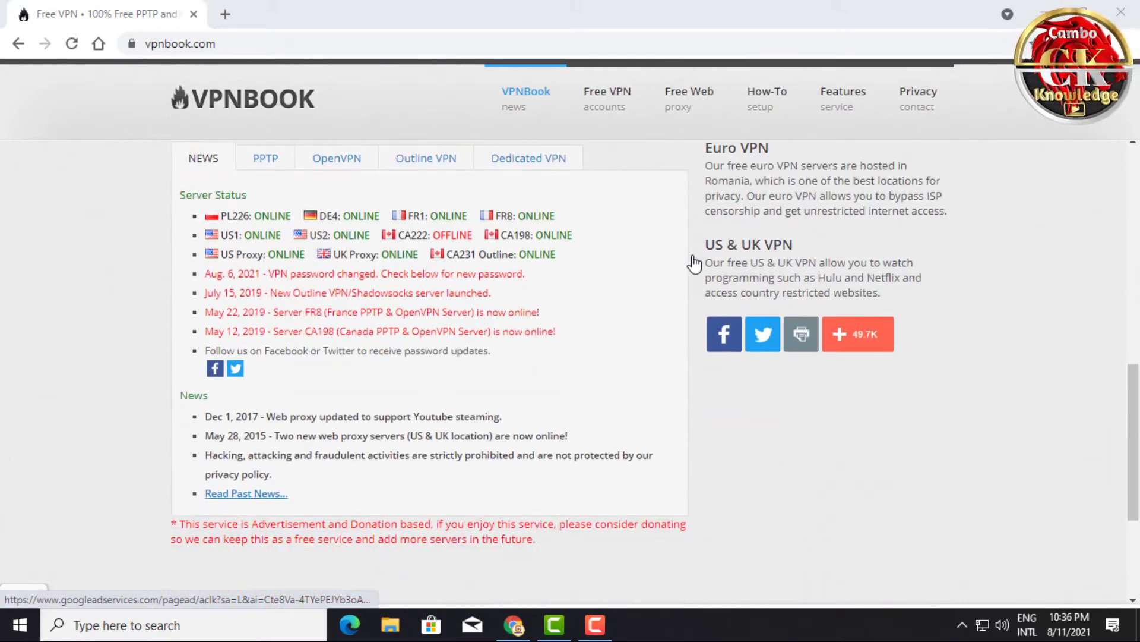
pyautogui.scroll(10, 693, 263)
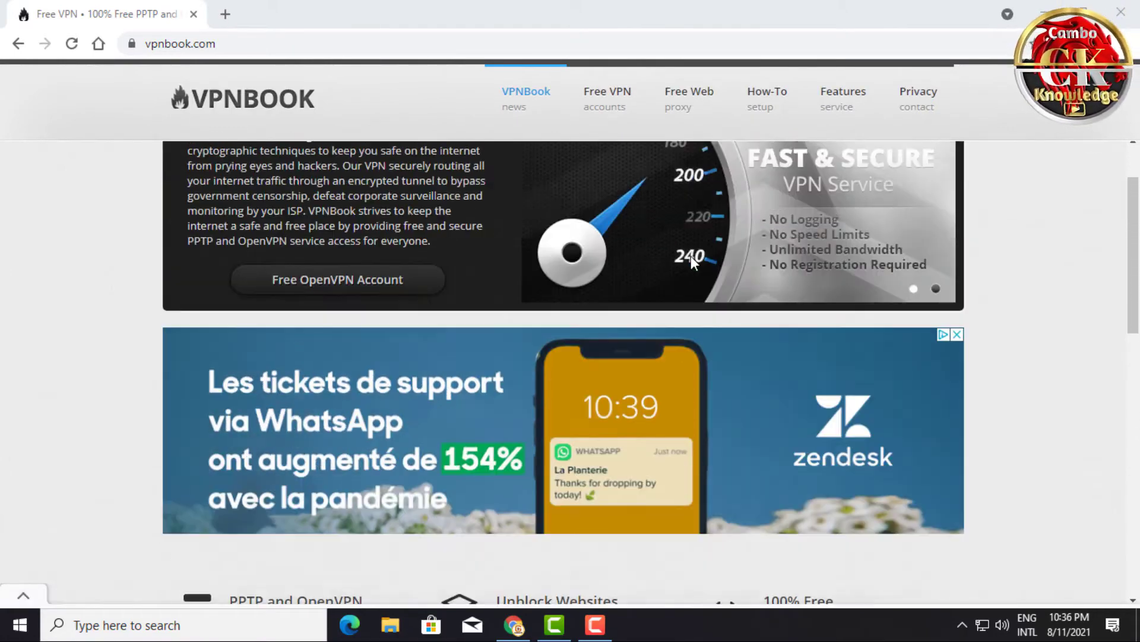
pyautogui.scroll(1, 690, 255)
pyautogui.click(606, 93)
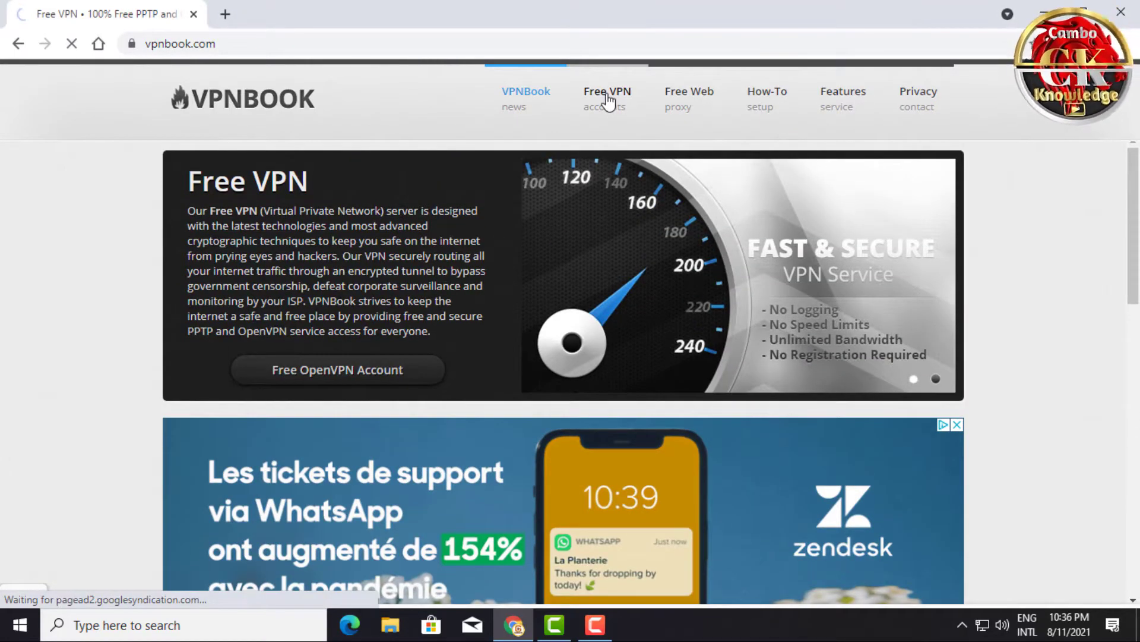
# - Scroll to the PPTP server list and briefly highlight its entries
pyautogui.scroll(-15, 669, 276)
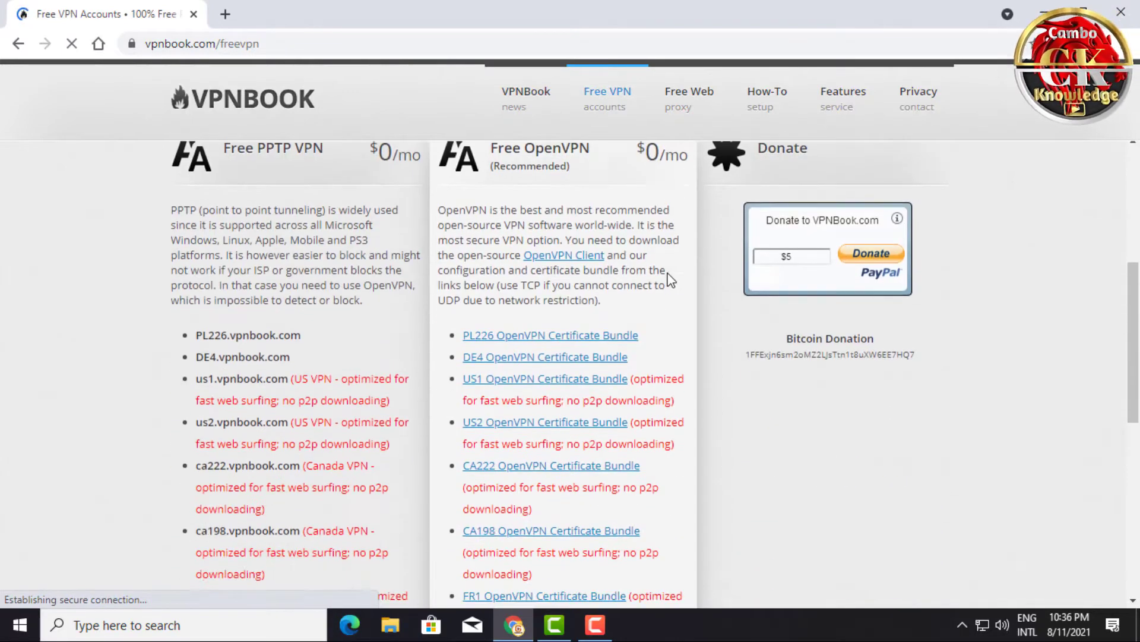
pyautogui.scroll(5, 666, 273)
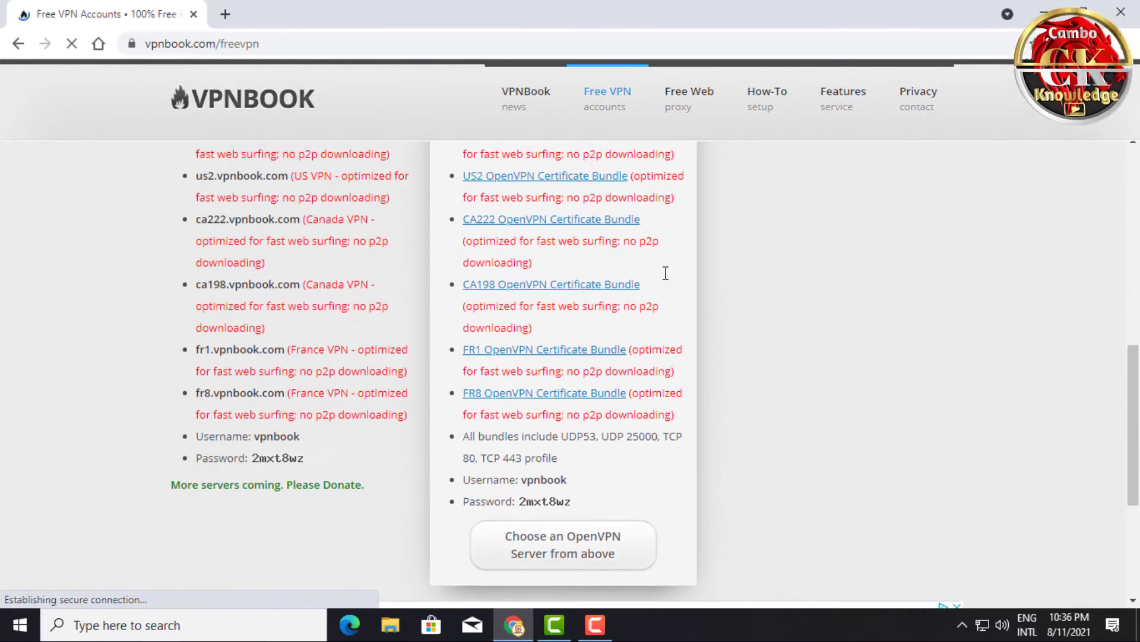
pyautogui.scroll(7, 665, 273)
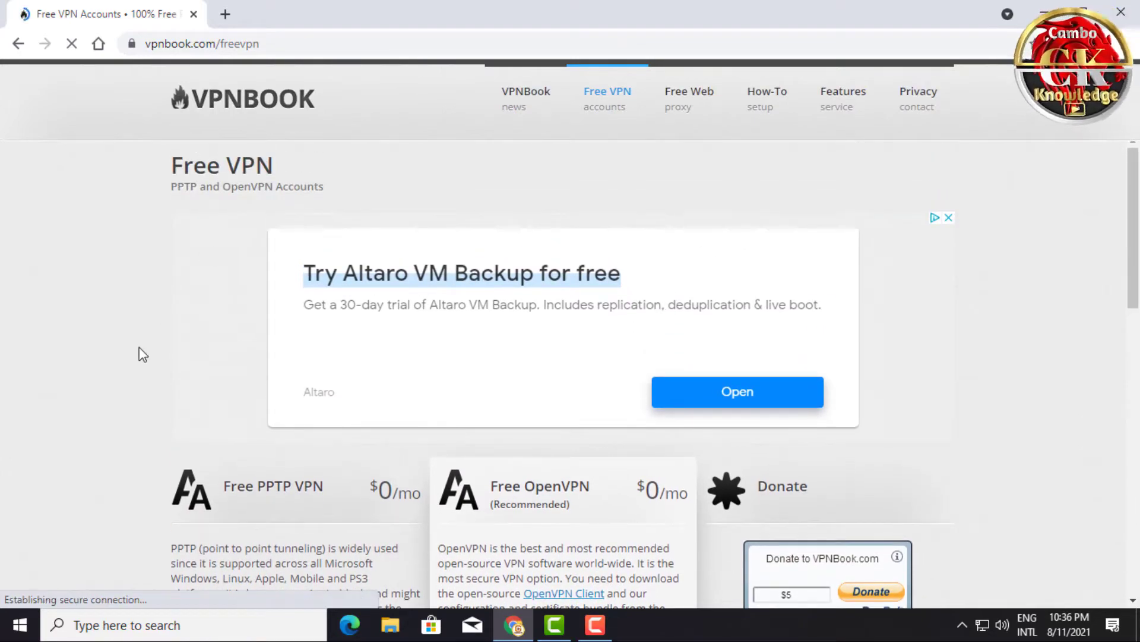
pyautogui.scroll(-2, 149, 362)
pyautogui.moveTo(174, 379); pyautogui.dragTo(397, 487)
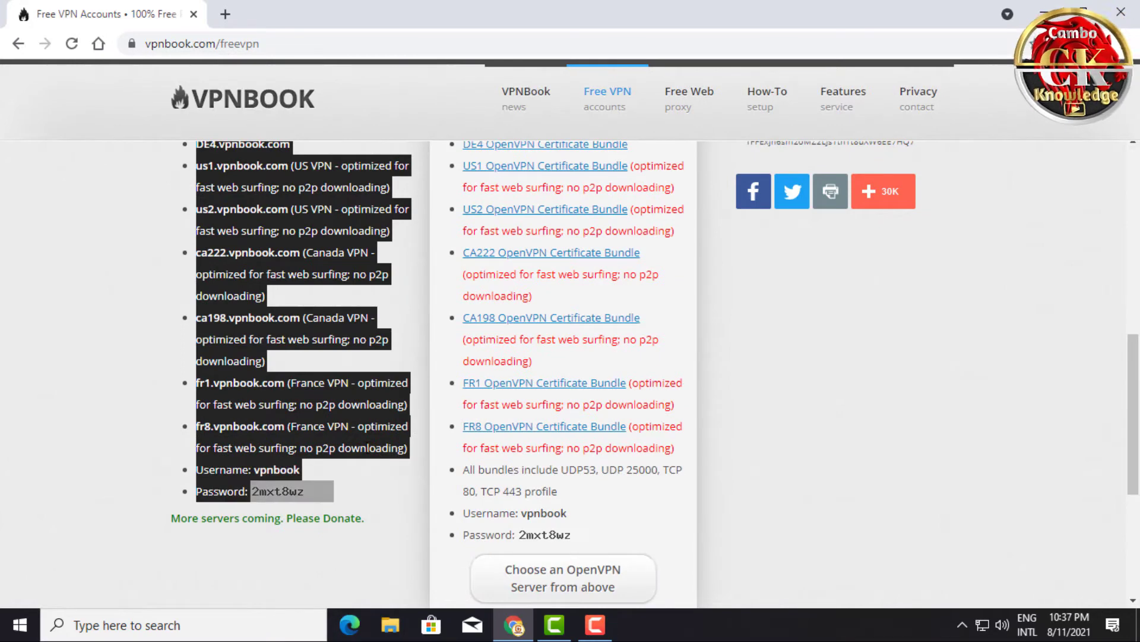
pyautogui.scroll(5, 340, 414)
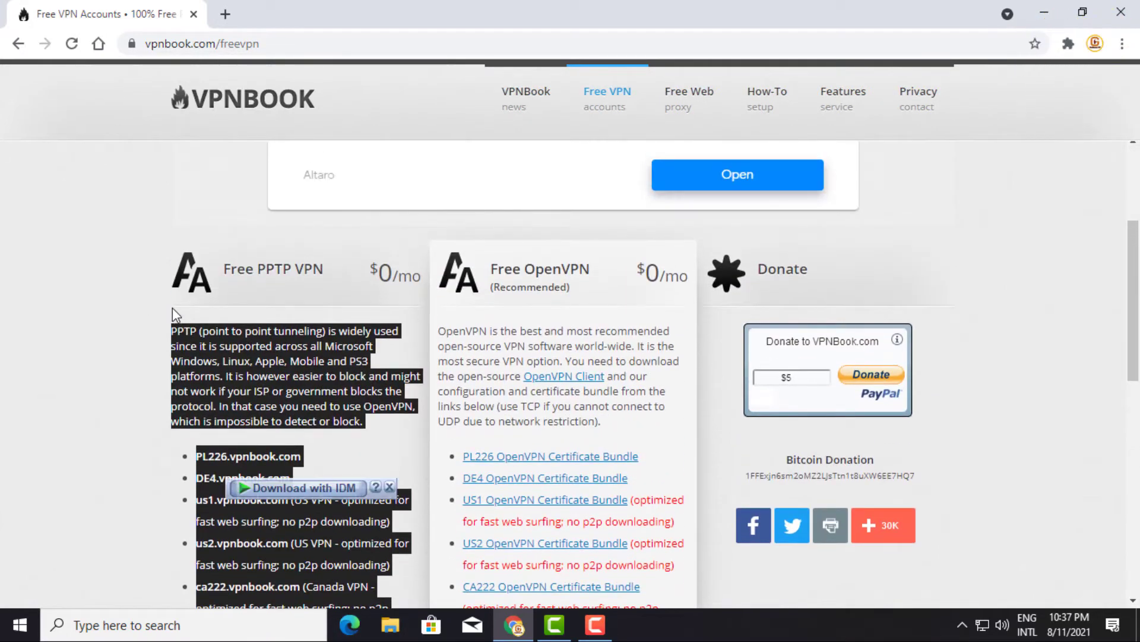
pyautogui.click(172, 308)
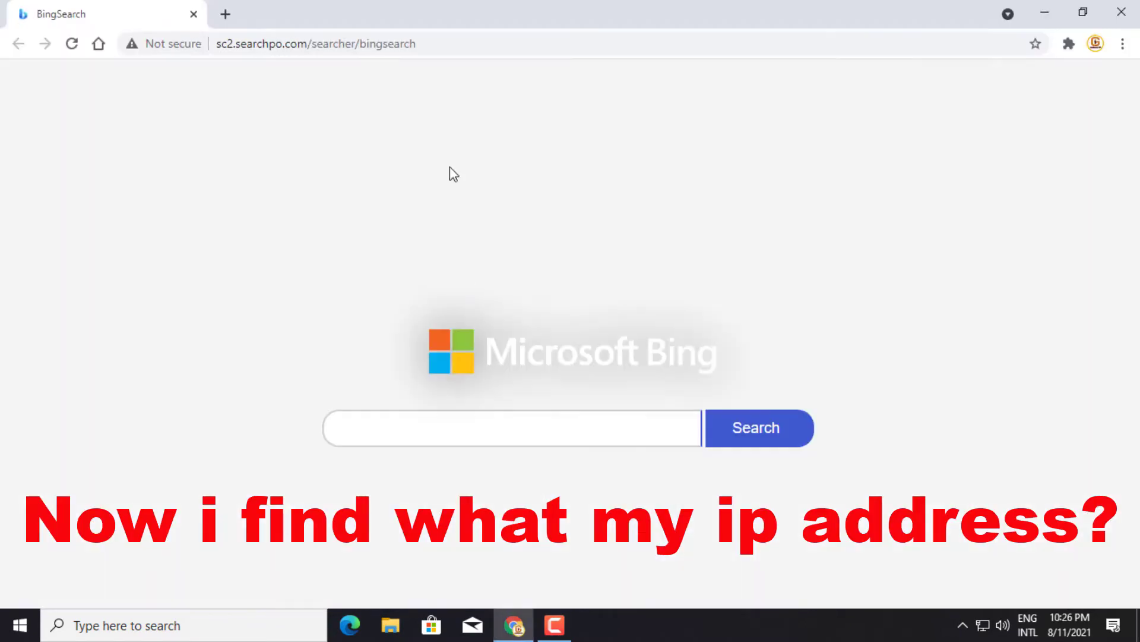
# - Search Google for whatismyip.org and open the WhatsMyIP site
pyautogui.click(379, 46)
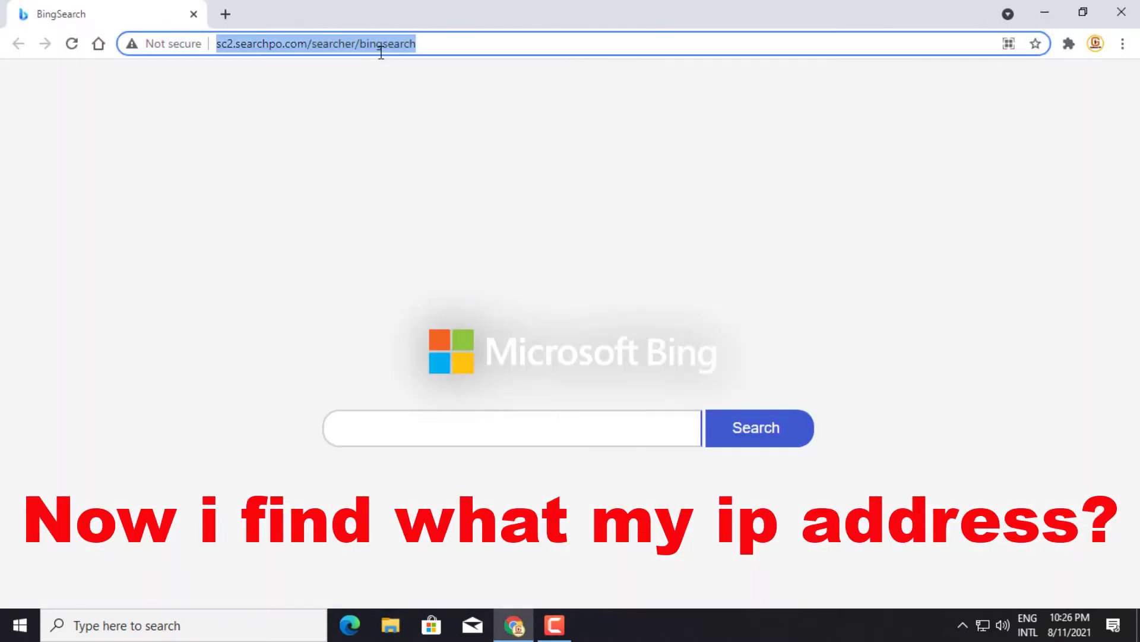
pyautogui.write('google.com')
pyautogui.press('Return')
pyautogui.write('whatismyip.org')
pyautogui.press('Return')
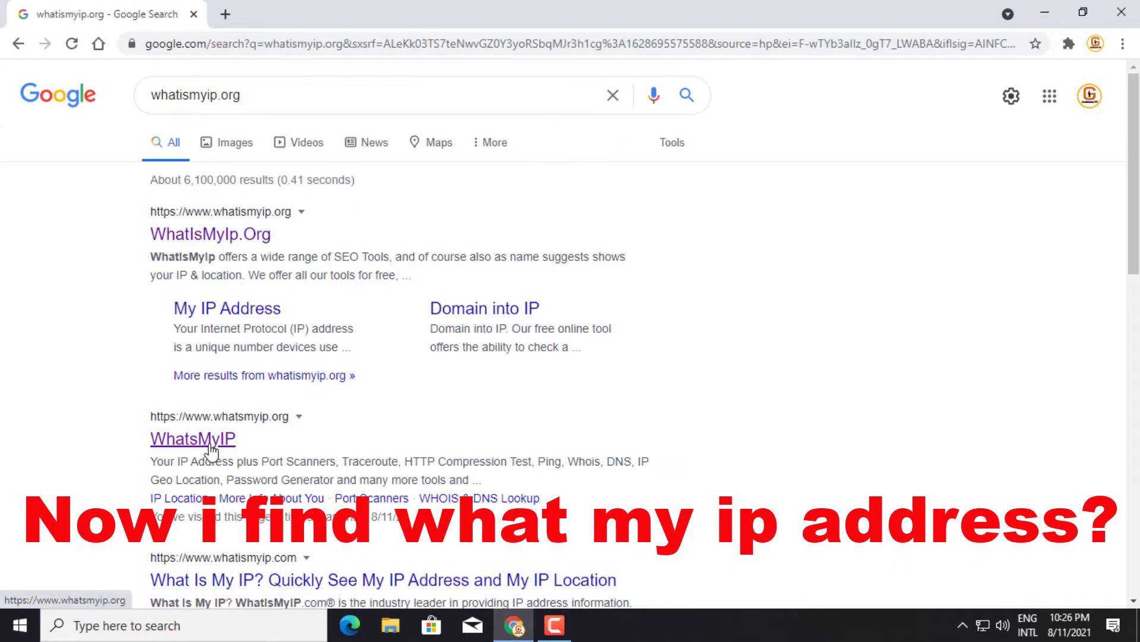
pyautogui.click(194, 436)
# - Highlight the displayed current public IP address, then close Chrome
pyautogui.moveTo(355, 109); pyautogui.dragTo(977, 121)
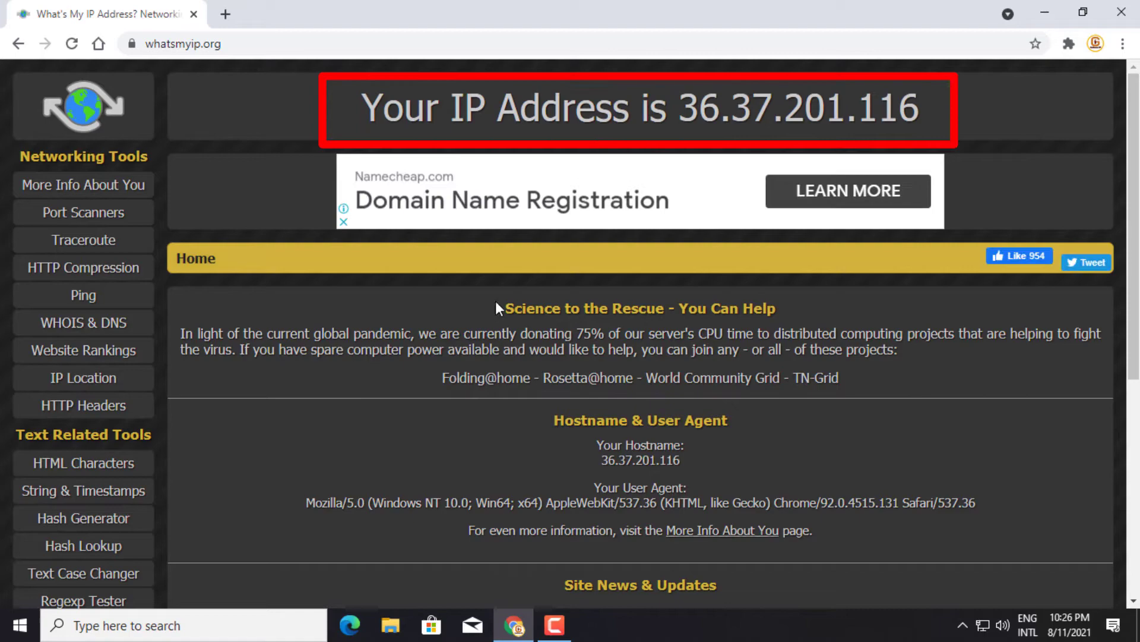
pyautogui.moveTo(498, 309); pyautogui.dragTo(814, 530)
pyautogui.click(1120, 9)
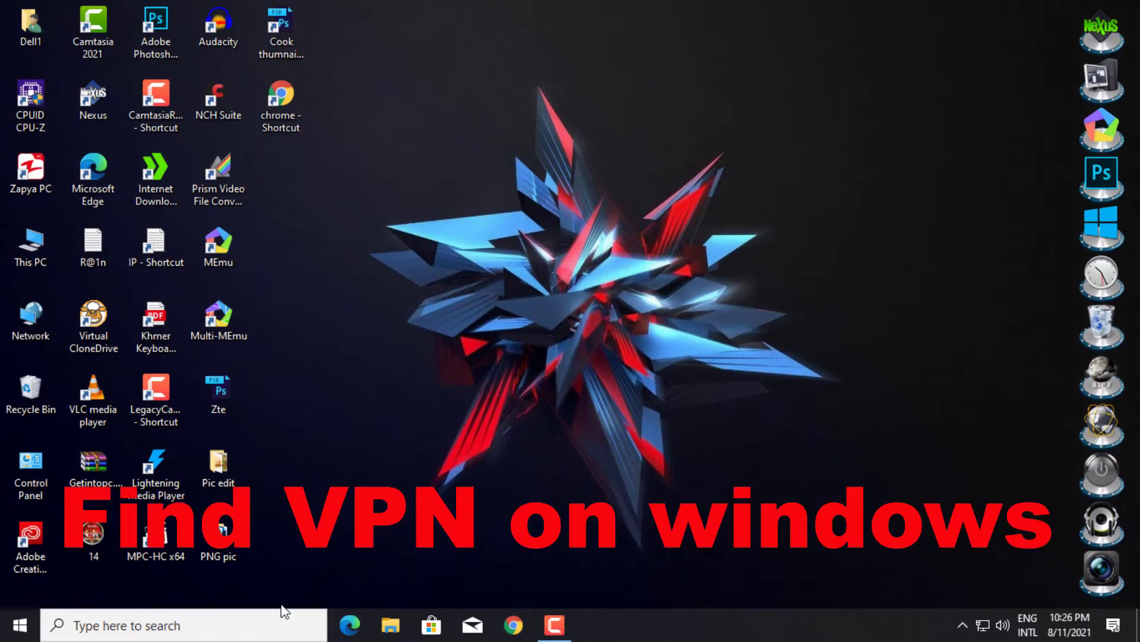
# - Search 'vpn' from the taskbar to reach the VPN settings page
pyautogui.click(167, 630)
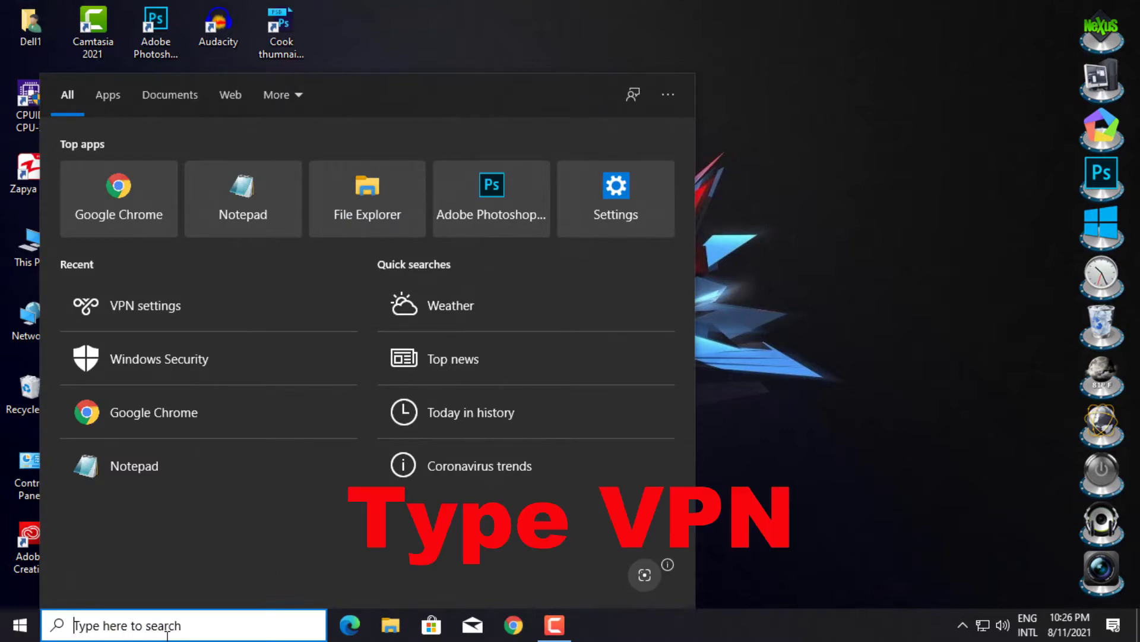
pyautogui.write('vpn')
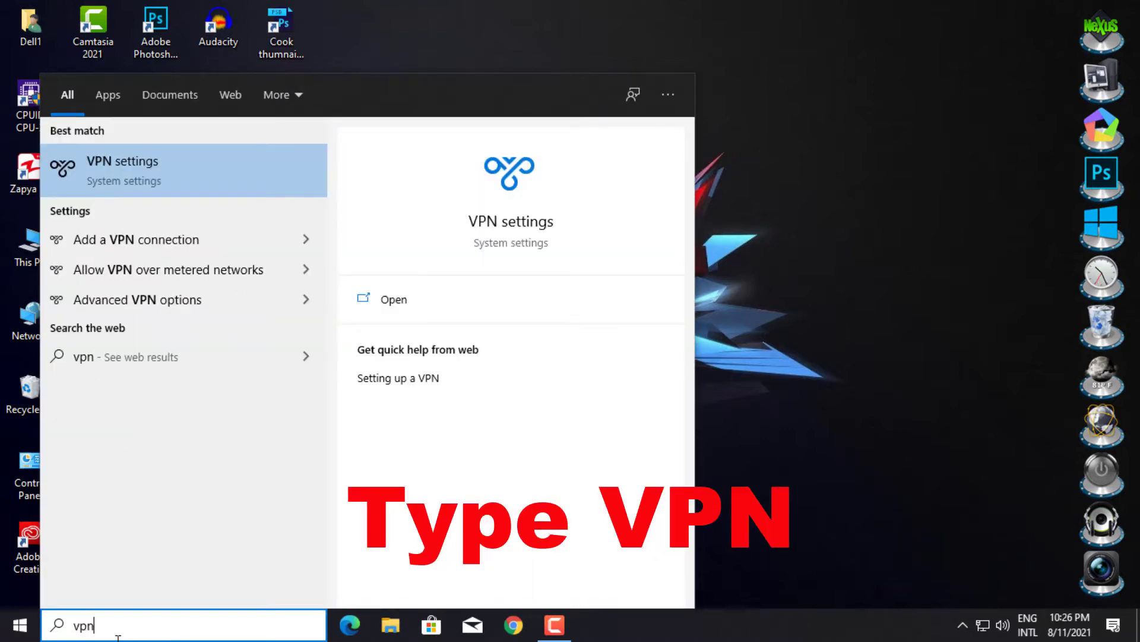
pyautogui.doubleClick(168, 176)
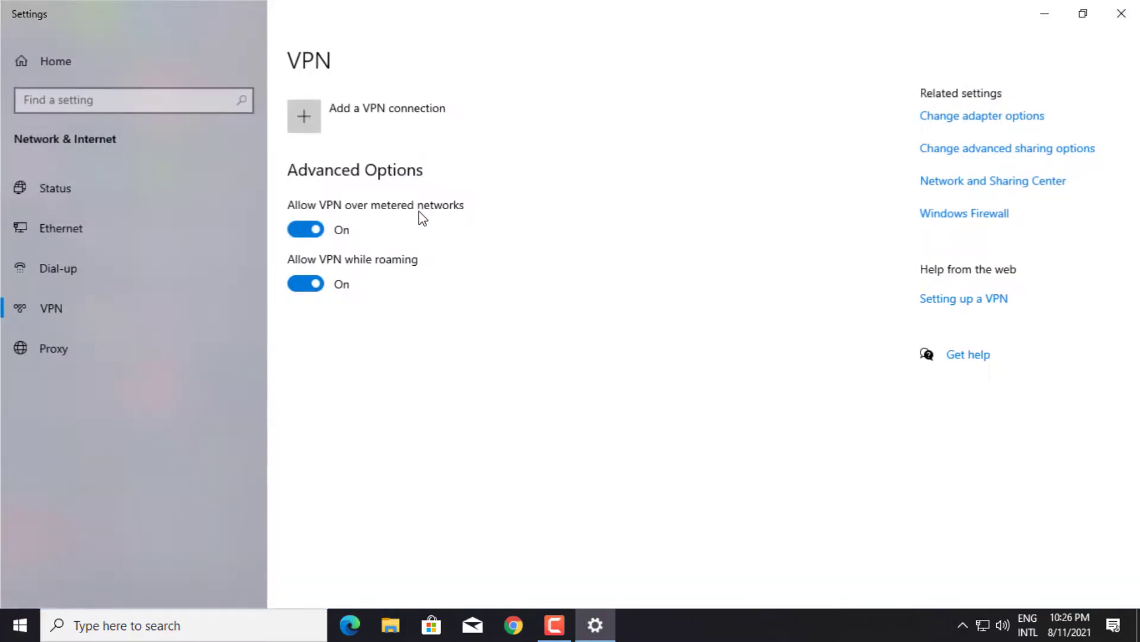
# - Add a VPN connection with Windows (built-in) as the provider
pyautogui.click(359, 122)
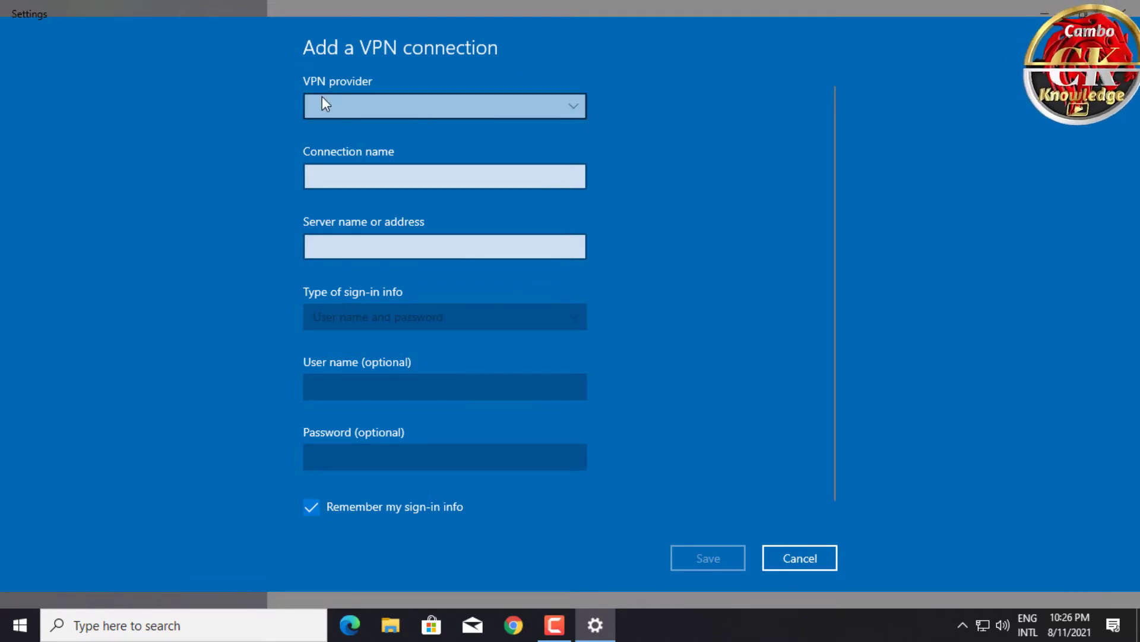
pyautogui.click(429, 102)
pyautogui.click(375, 113)
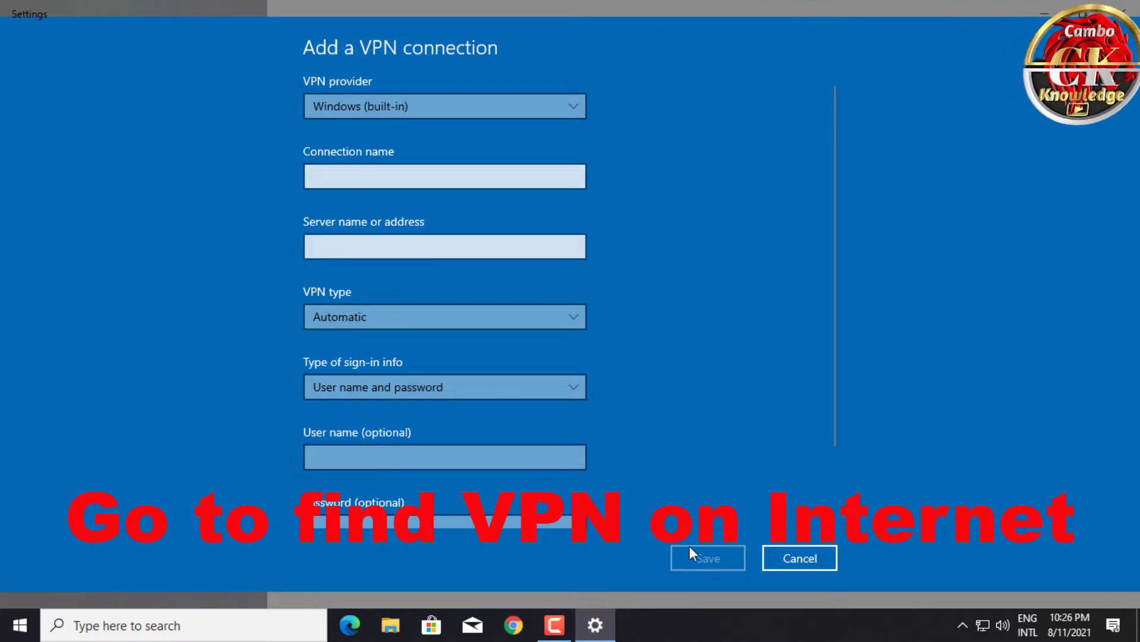
# - Minimize Settings and launch Google Chrome from its desktop shortcut
pyautogui.click(1044, 12)
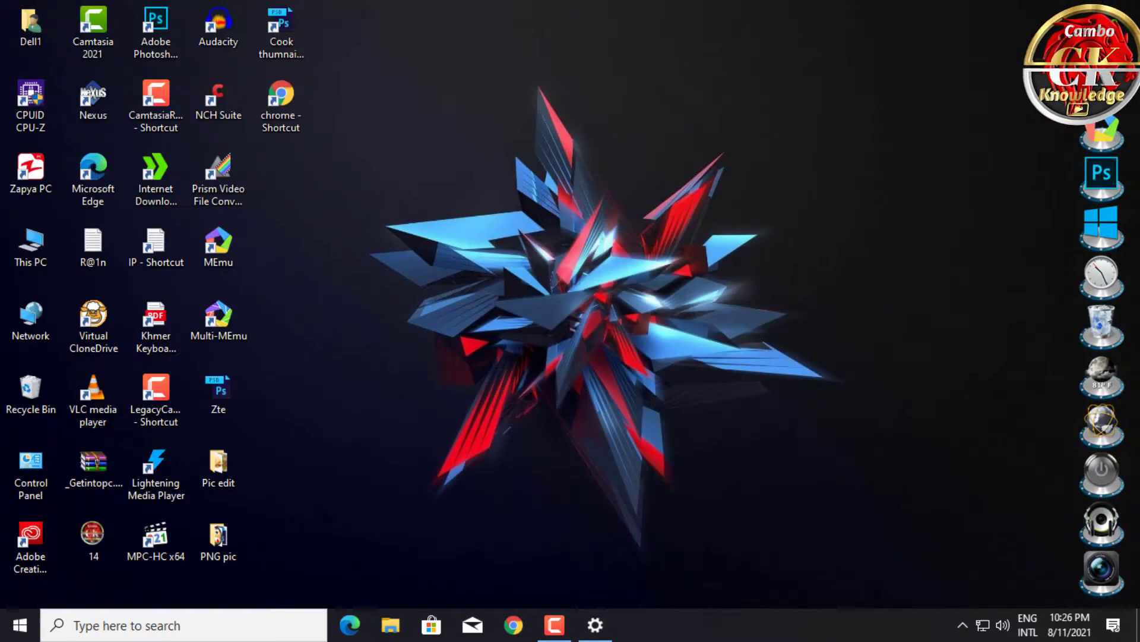
pyautogui.rightClick(281, 117)
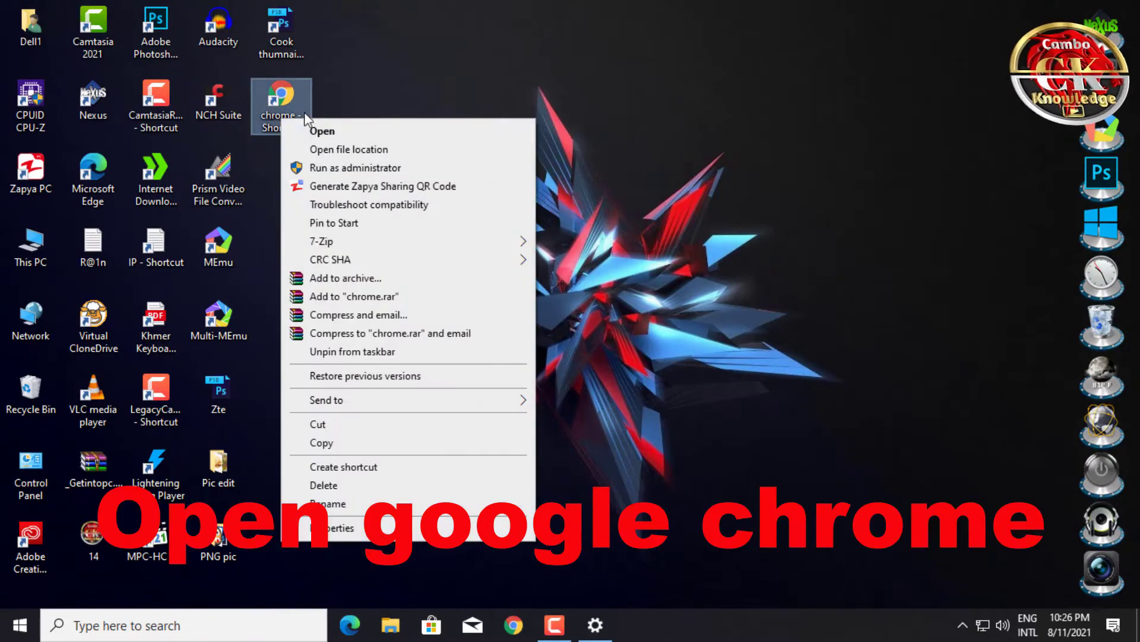
pyautogui.click(335, 131)
# - Search vpnbook, open the VPNBook site, and dismiss the bottom ad
pyautogui.click(359, 45)
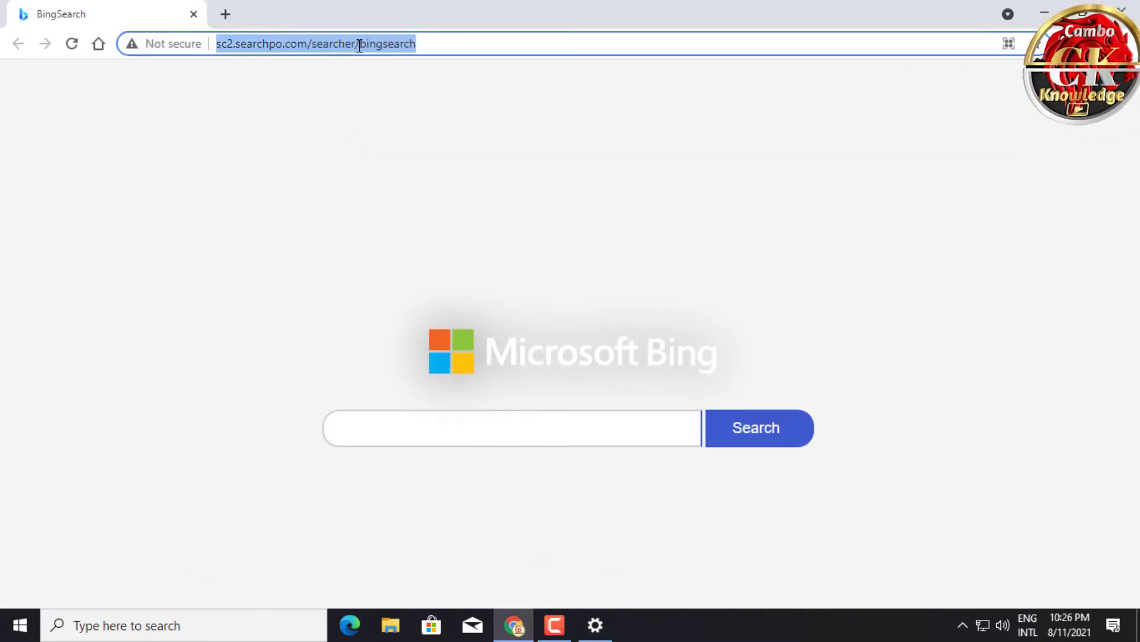
pyautogui.write('vpn')
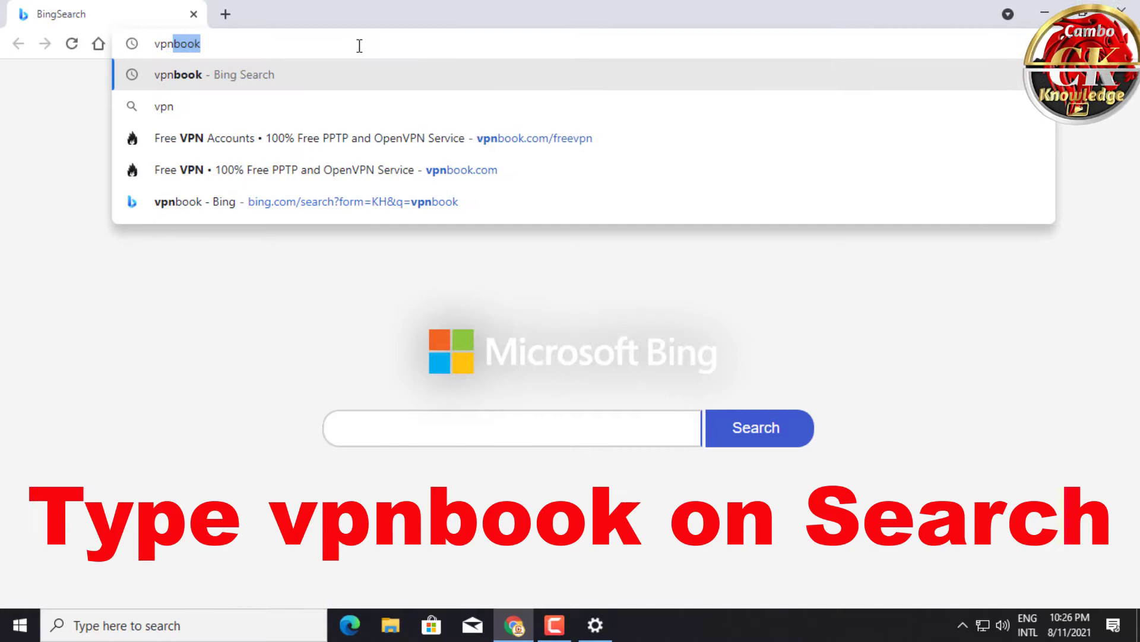
pyautogui.write('book')
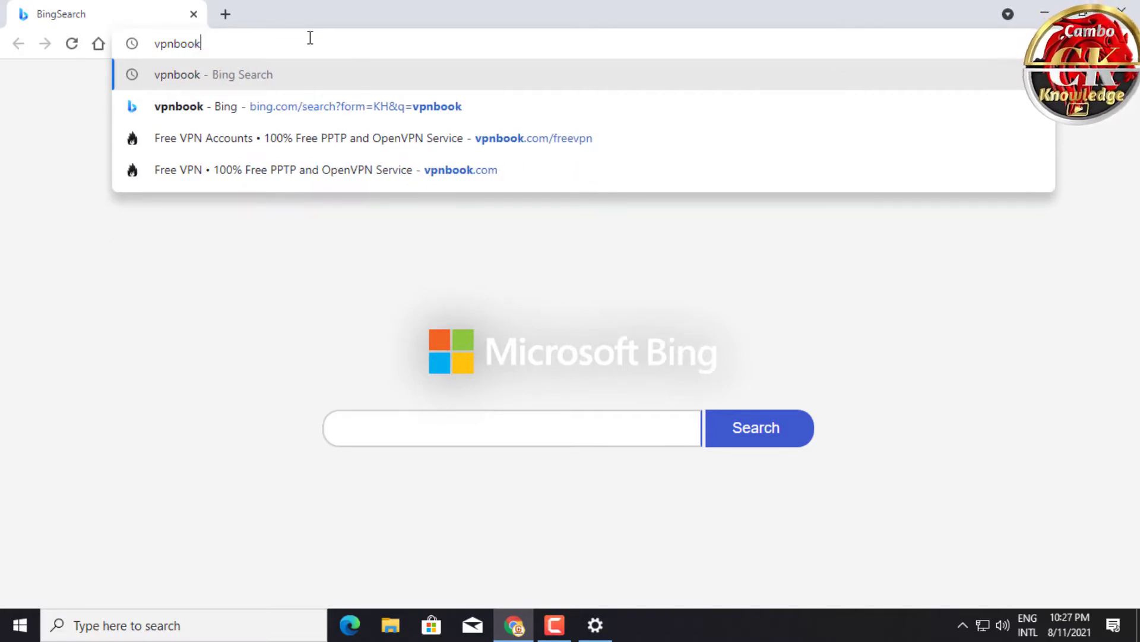
pyautogui.moveTo(205, 44); pyautogui.dragTo(146, 44)
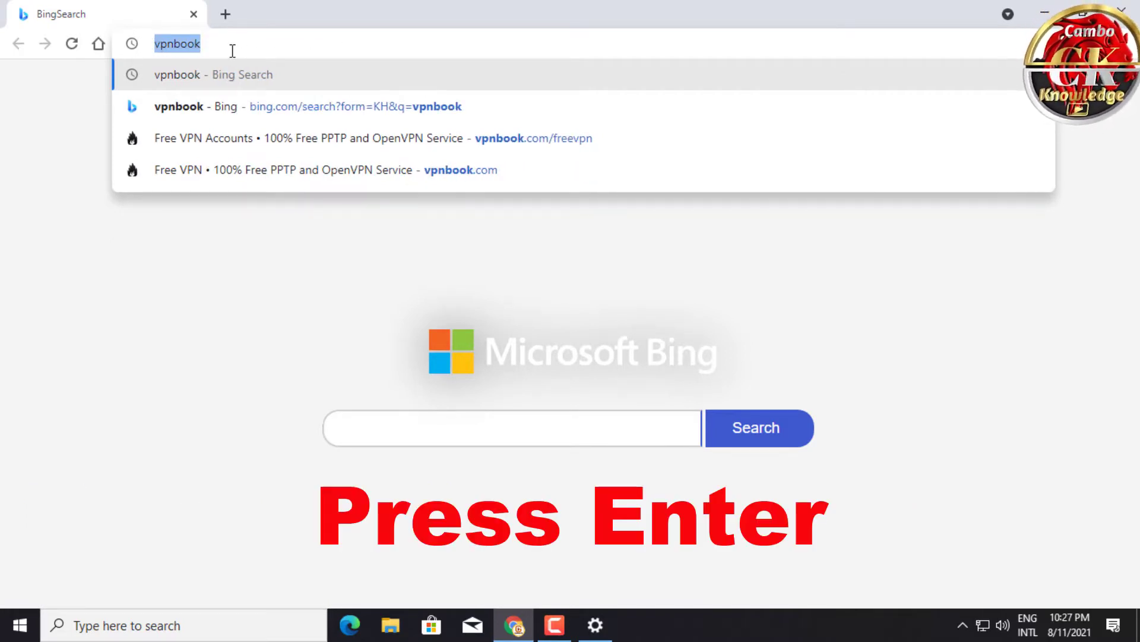
pyautogui.press('Return')
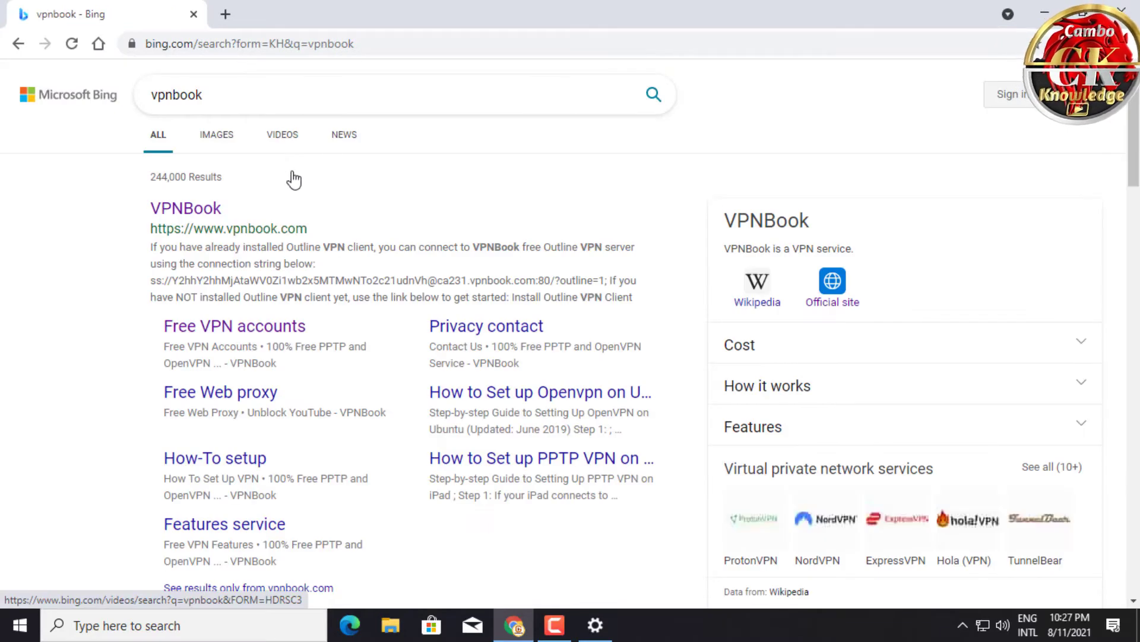
pyautogui.click(186, 209)
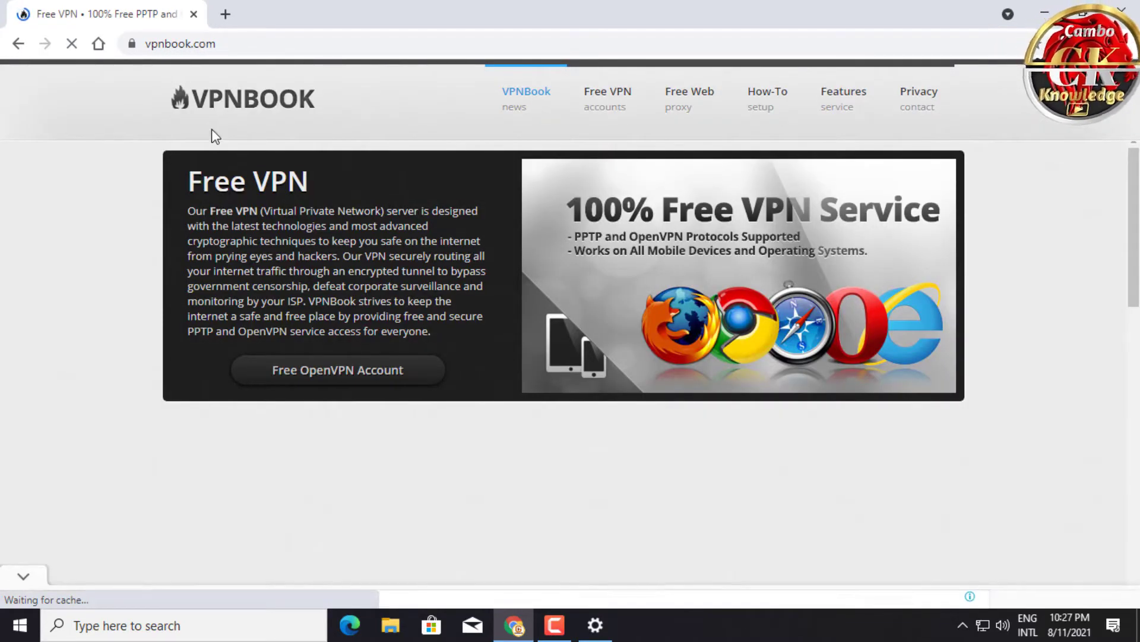
pyautogui.click(30, 490)
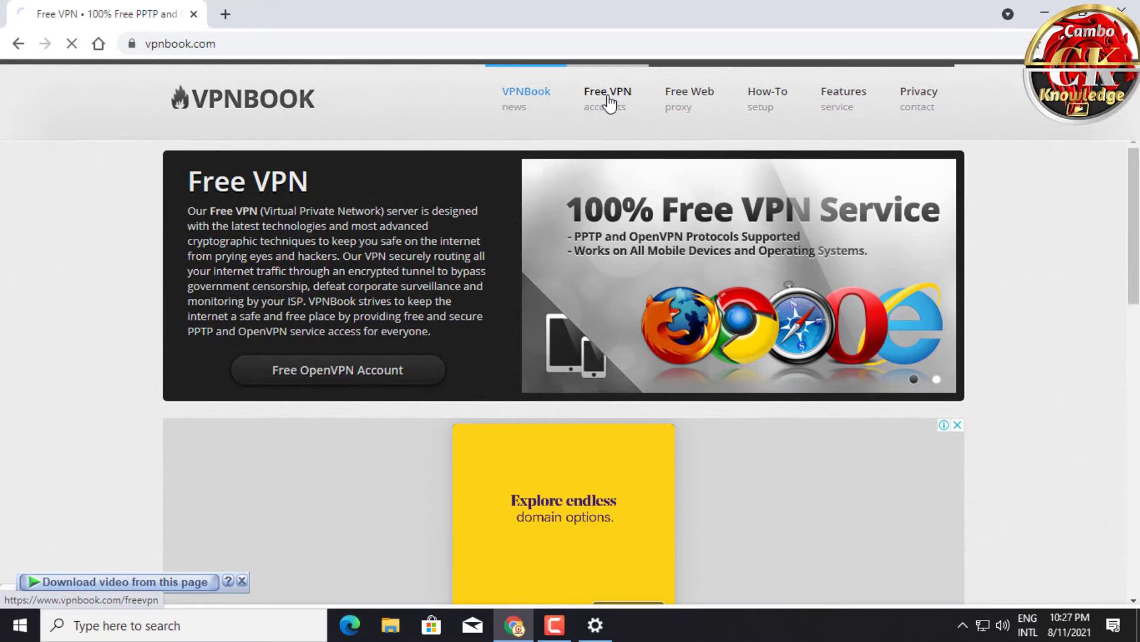
# - Open VPNBook's Free VPN page, close the ad banner, and find the Free PPTP VPN heading
pyautogui.click(609, 102)
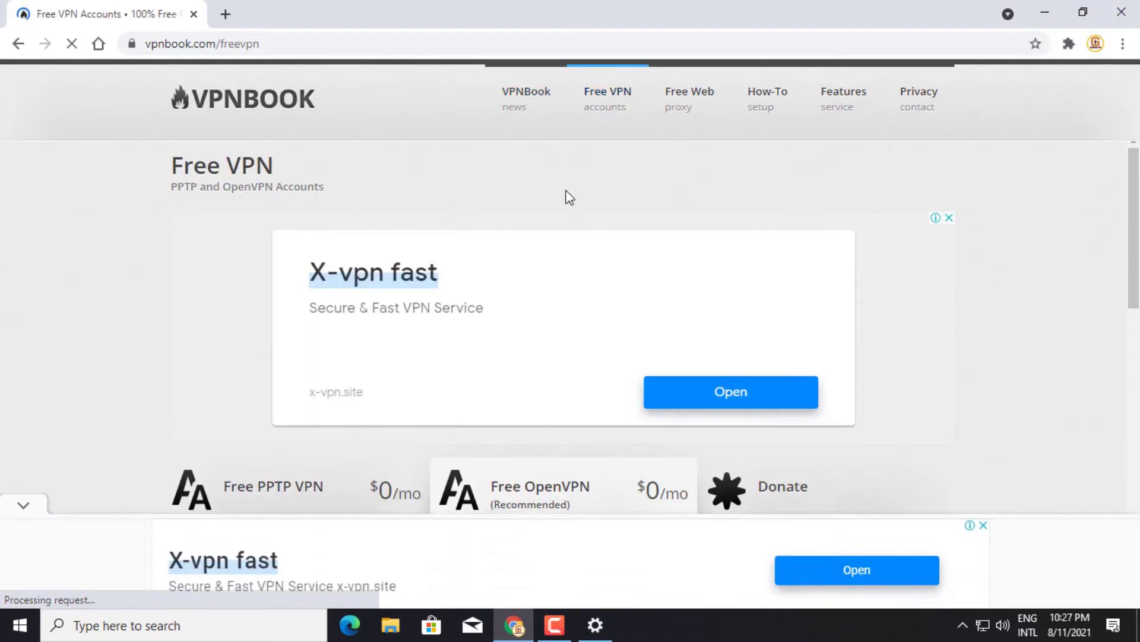
pyautogui.scroll(-3, 211, 404)
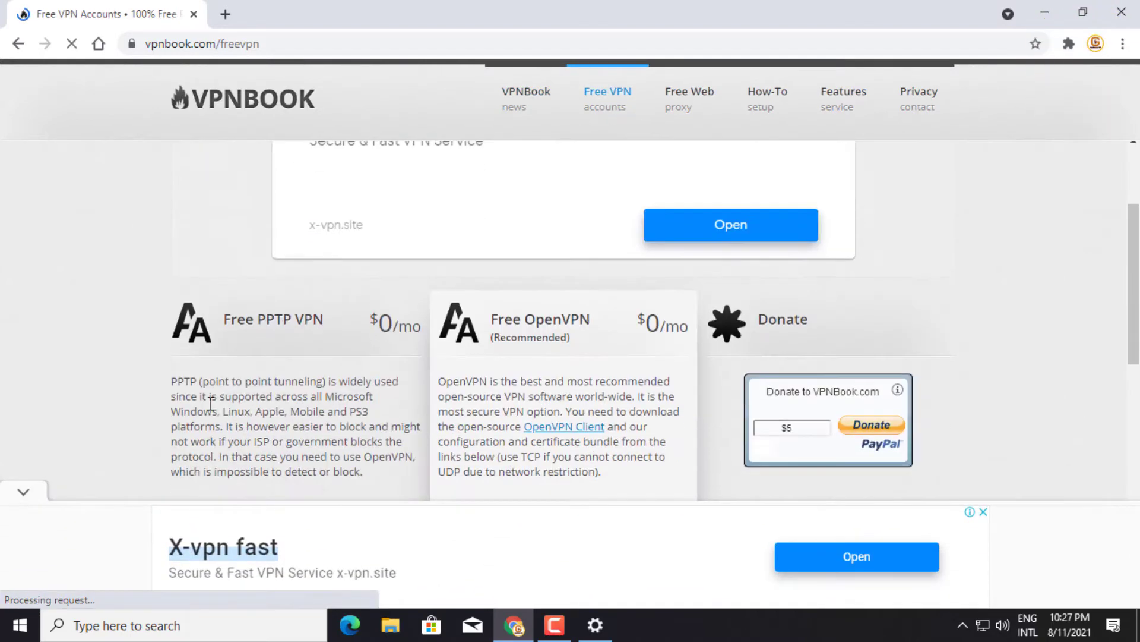
pyautogui.click(21, 493)
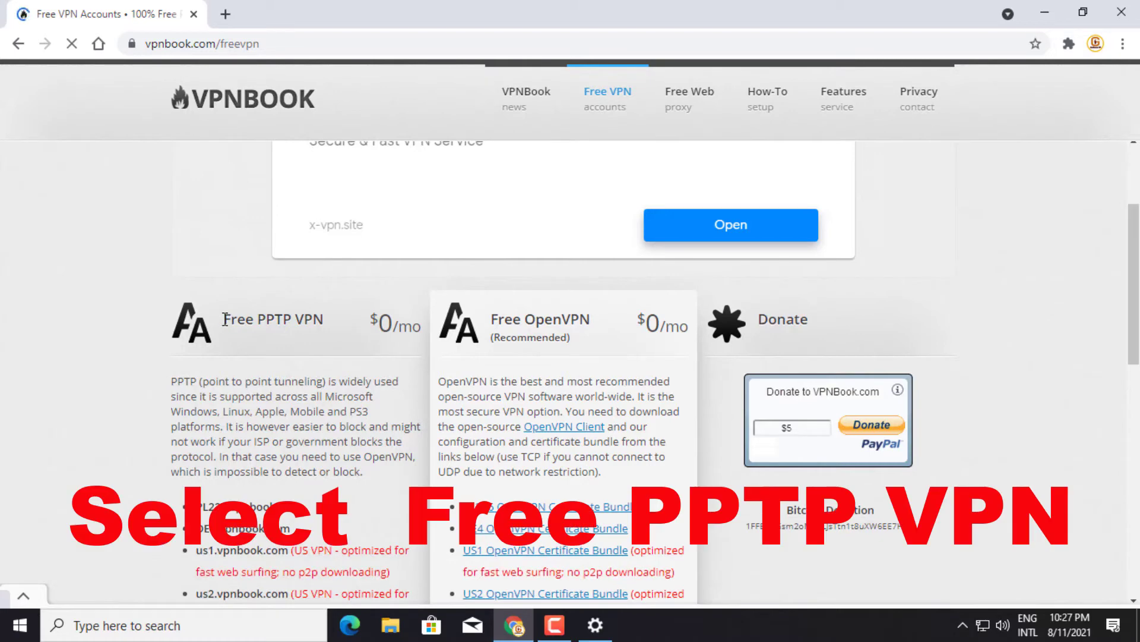
pyautogui.moveTo(229, 321); pyautogui.dragTo(326, 324)
pyautogui.click(334, 327)
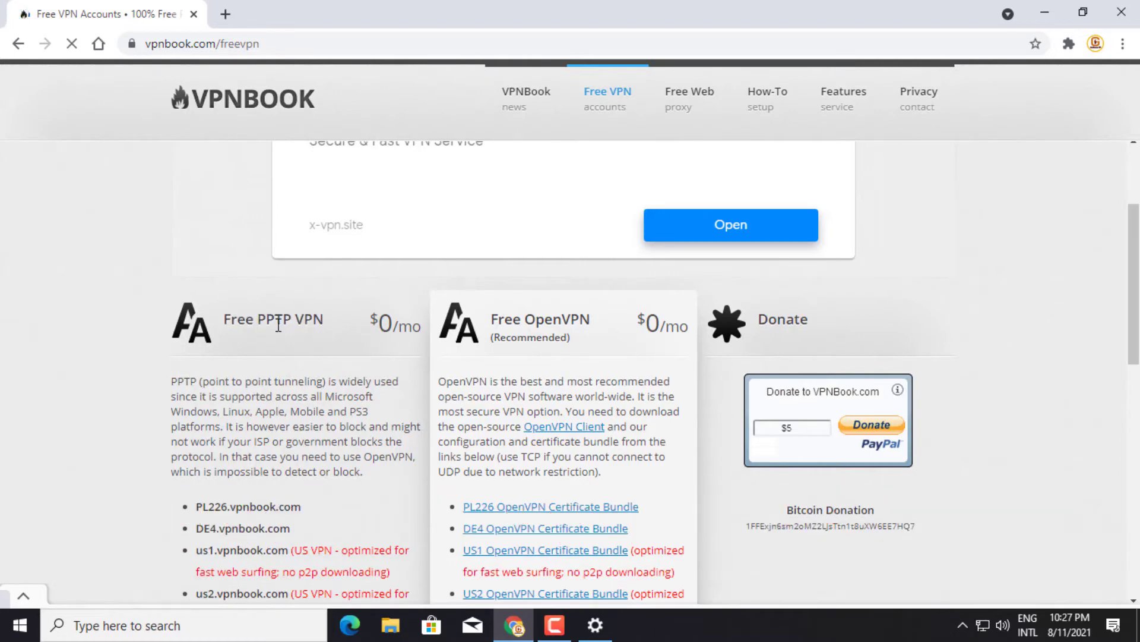
pyautogui.click(326, 325)
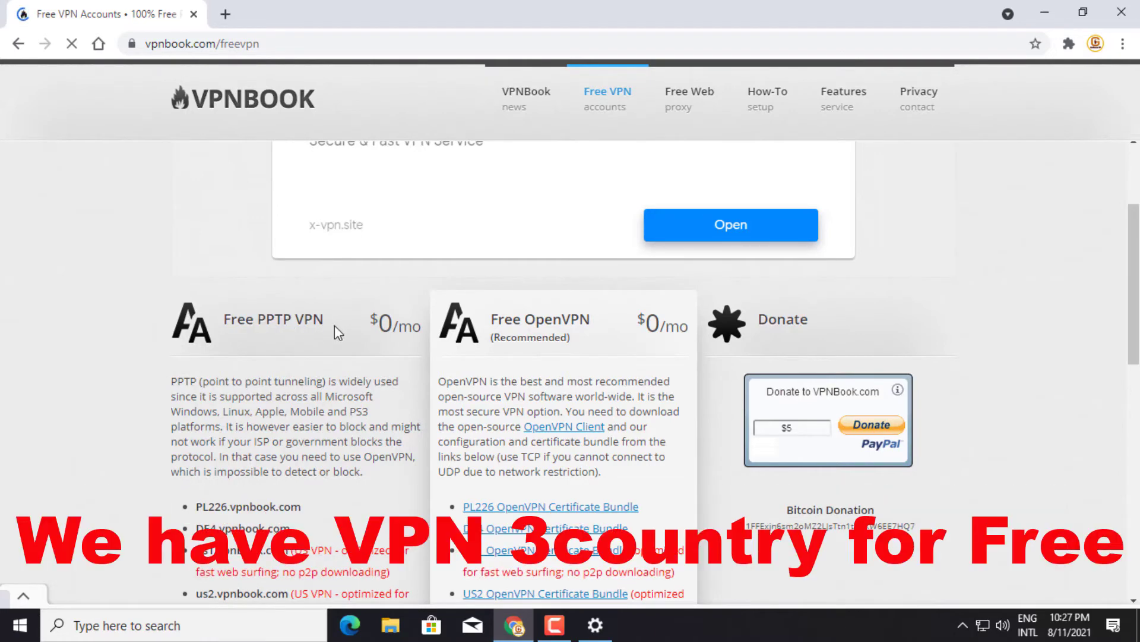
# - Review the PPTP servers us1, ca222 and fr1.vpnbook.com and the shared credentials
pyautogui.scroll(-4, 325, 326)
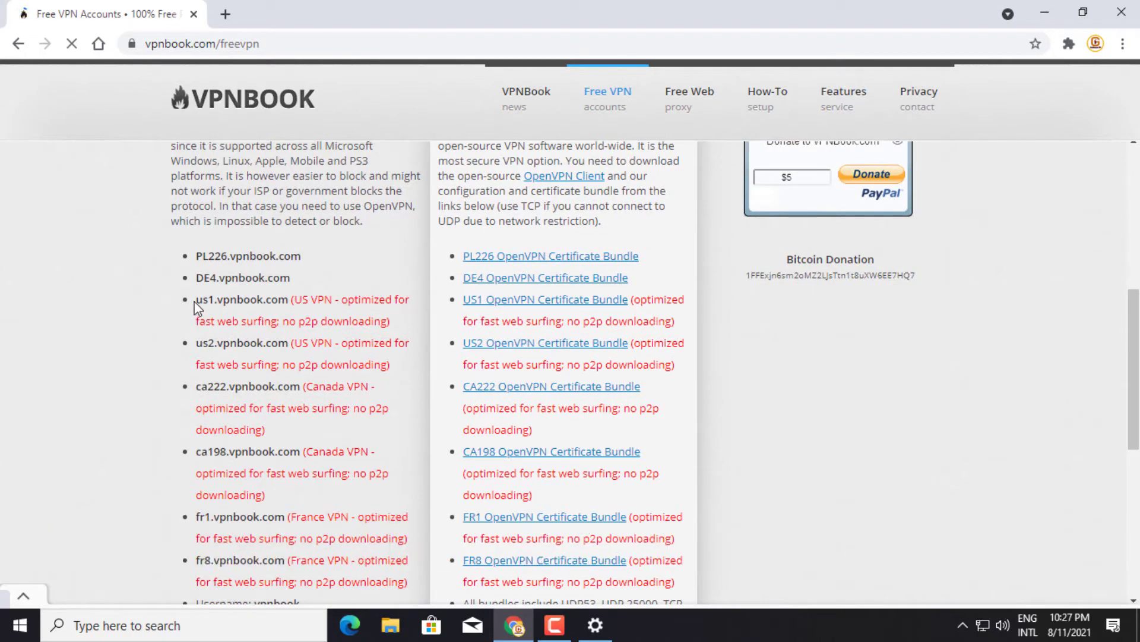
pyautogui.moveTo(196, 300); pyautogui.dragTo(289, 300)
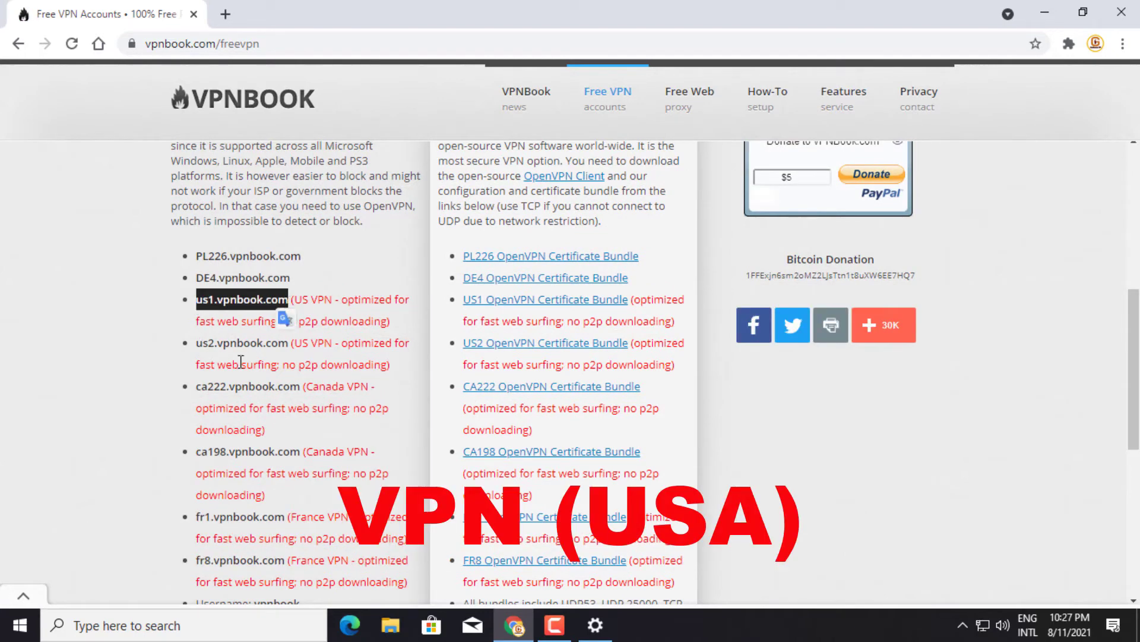
pyautogui.moveTo(198, 387); pyautogui.dragTo(300, 388)
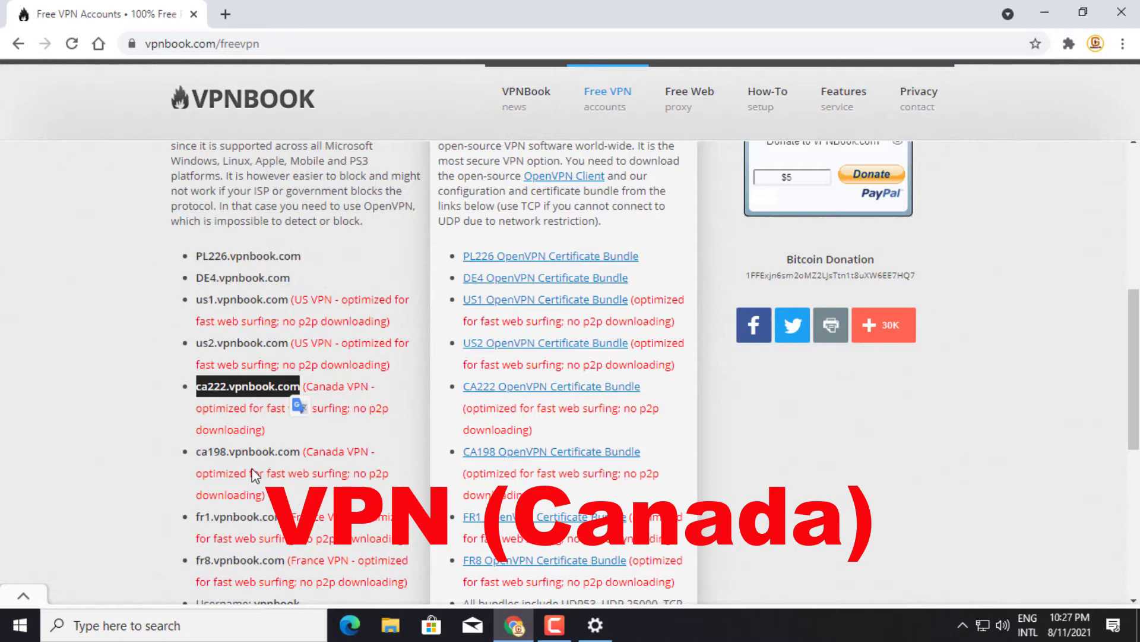
pyautogui.scroll(-1, 226, 478)
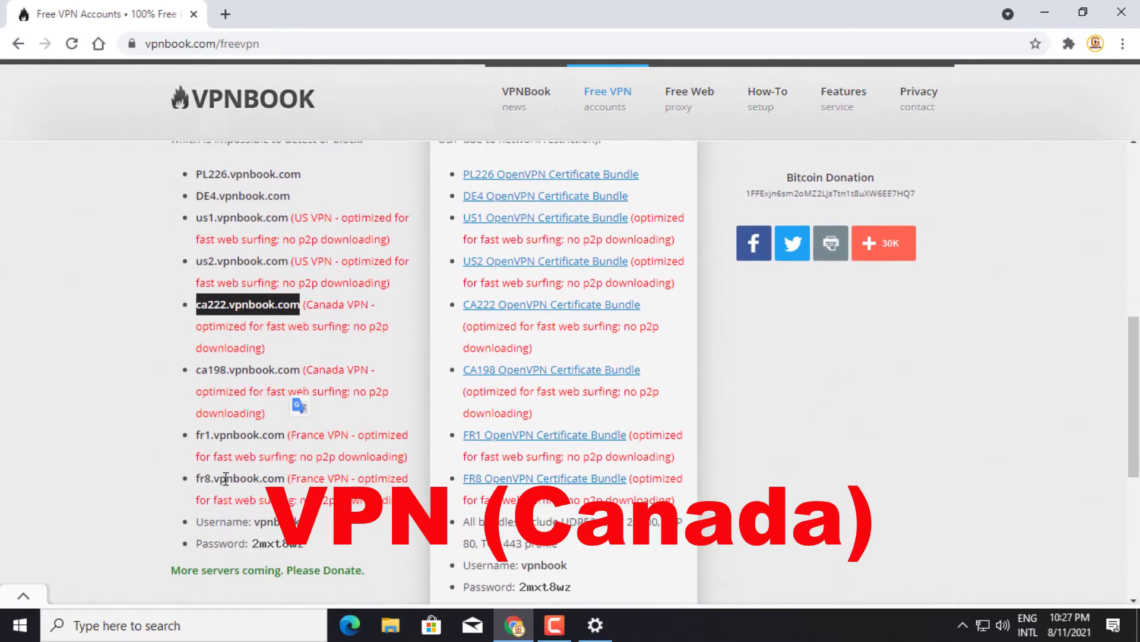
pyautogui.click(200, 434)
pyautogui.click(290, 428)
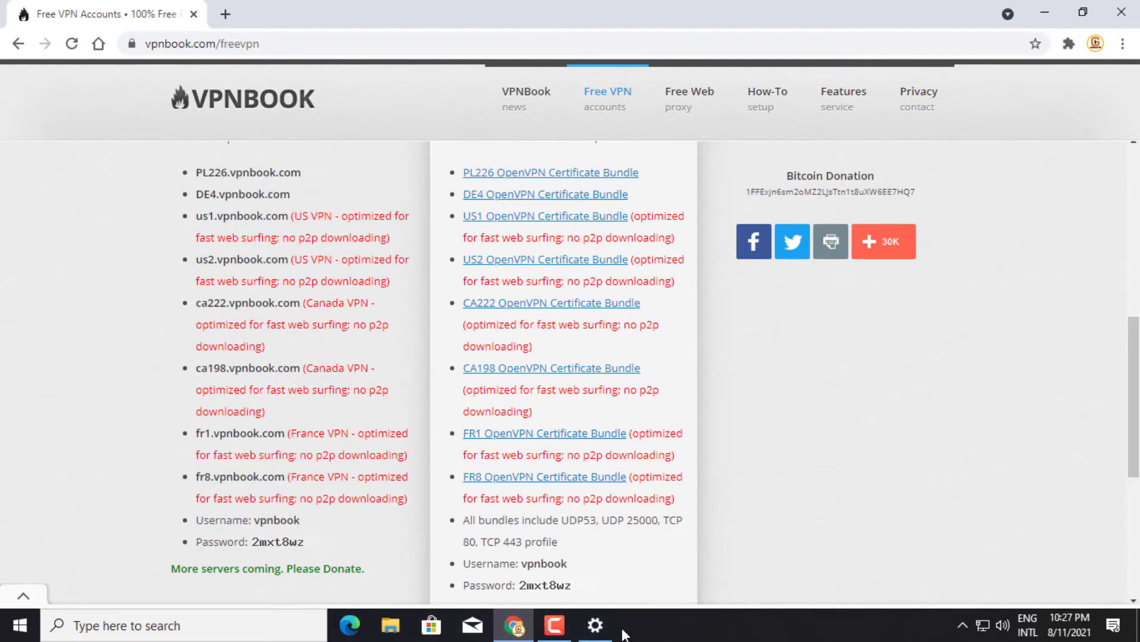
# - Enter VPNBOOK as the connection name, then return to the VPNBook page in Chrome
pyautogui.click(612, 628)
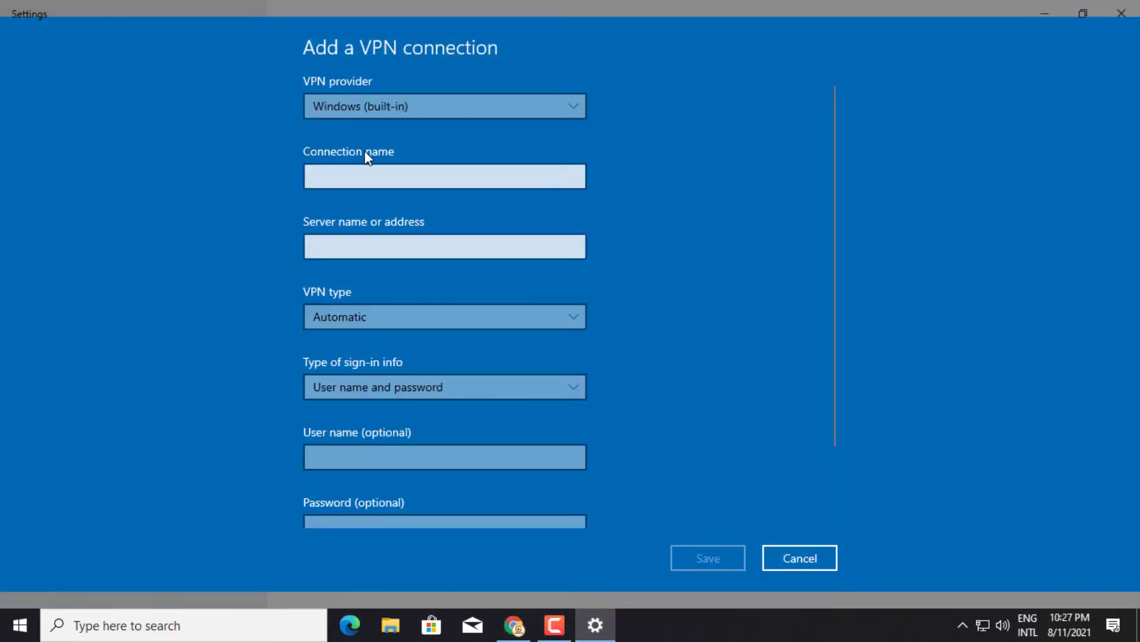
pyautogui.click(384, 177)
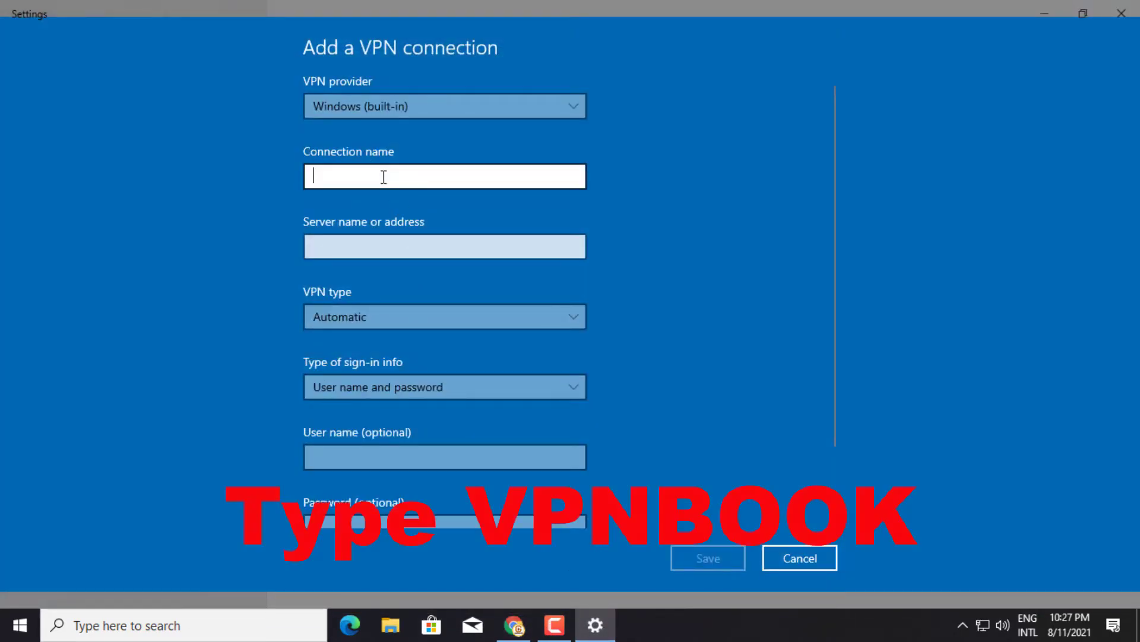
pyautogui.write('VPNBOOK')
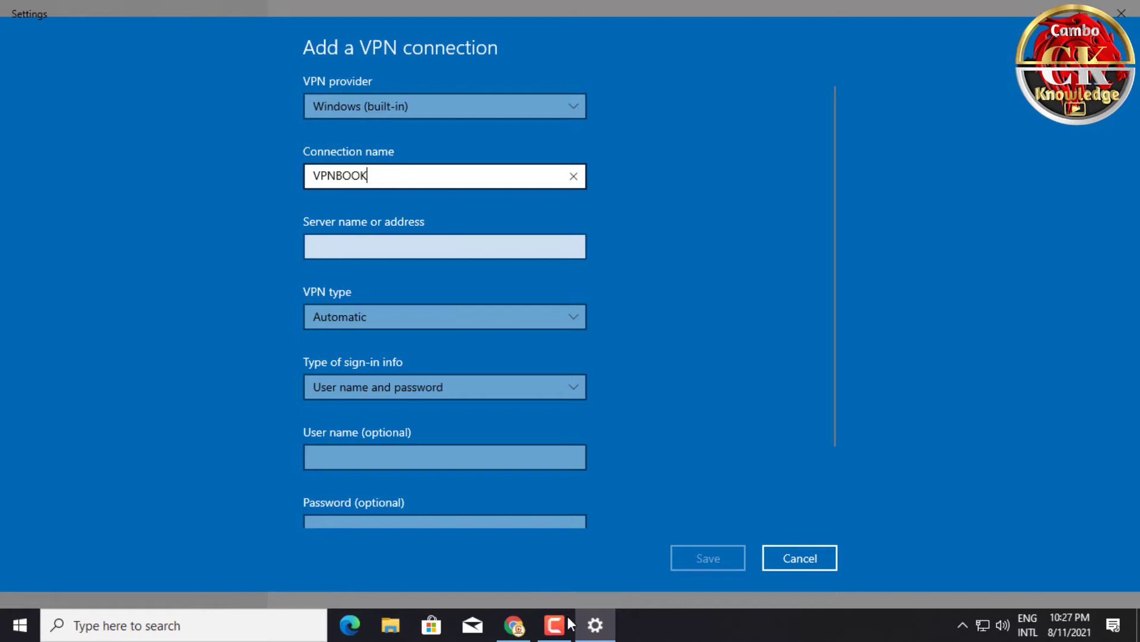
pyautogui.click(513, 624)
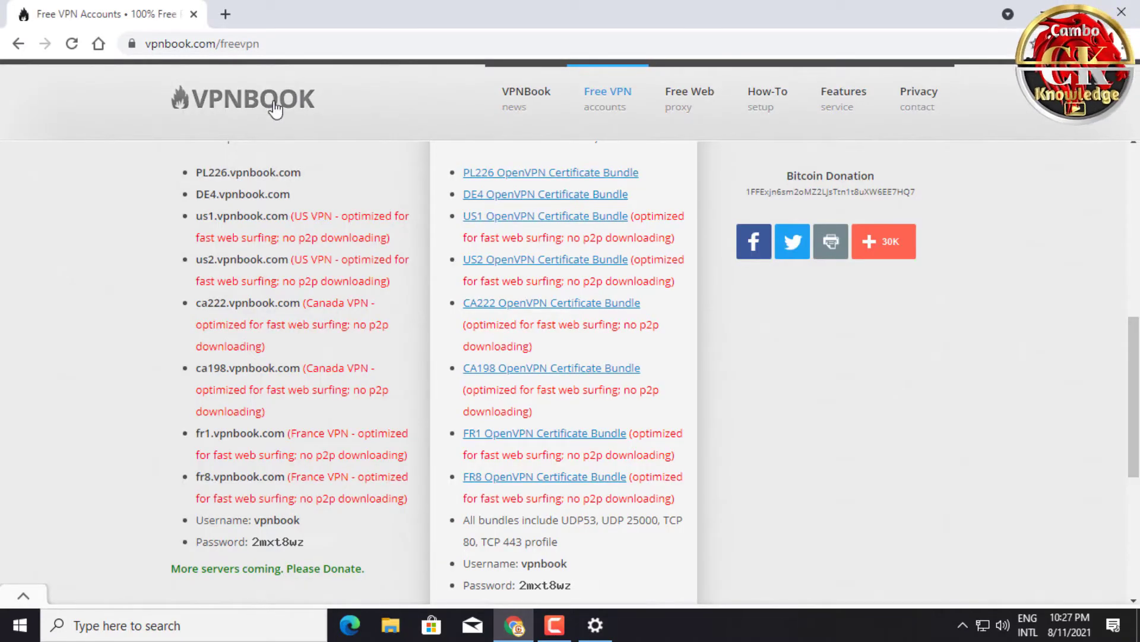
# - Focus the server address field, then copy fr8.vpnbook.com from VPNBook's PPTP list
pyautogui.click(599, 633)
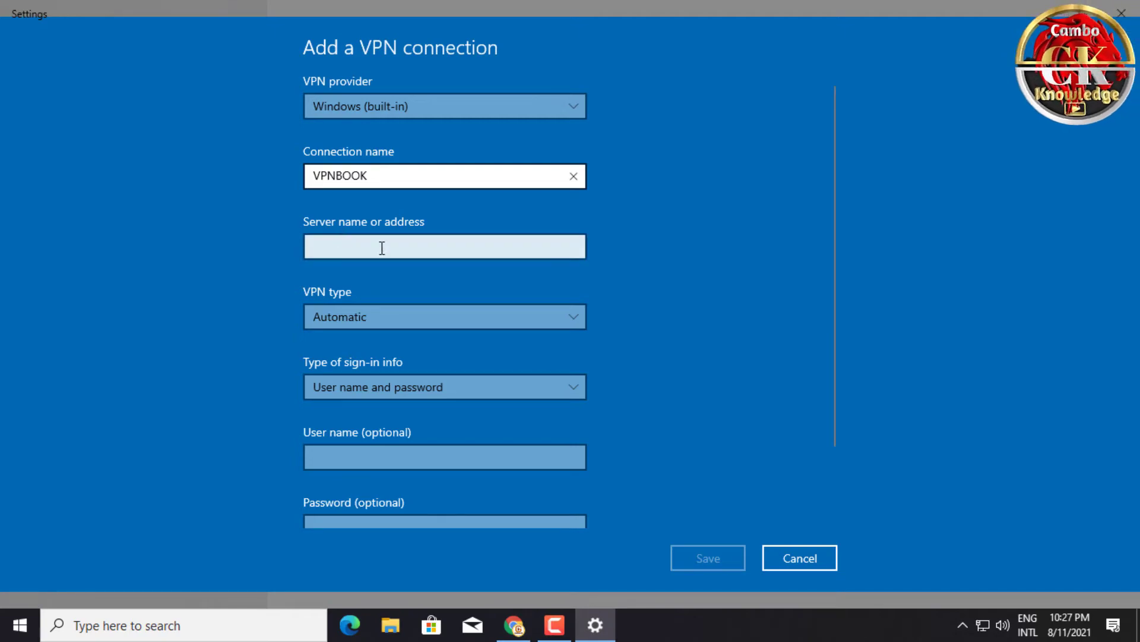
pyautogui.click(345, 242)
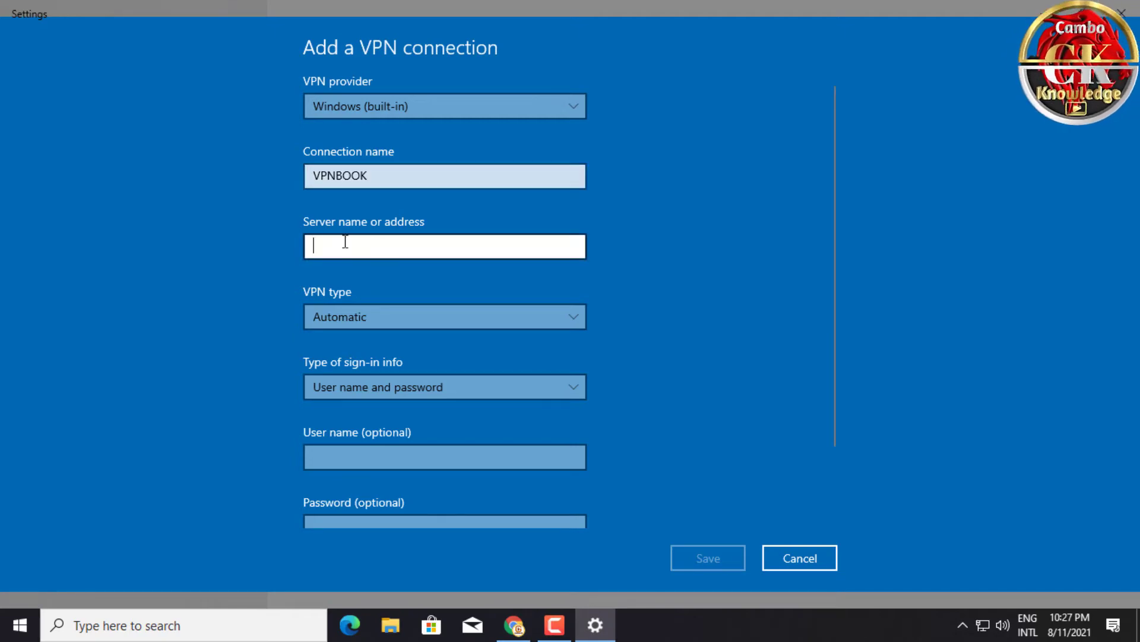
pyautogui.click(515, 625)
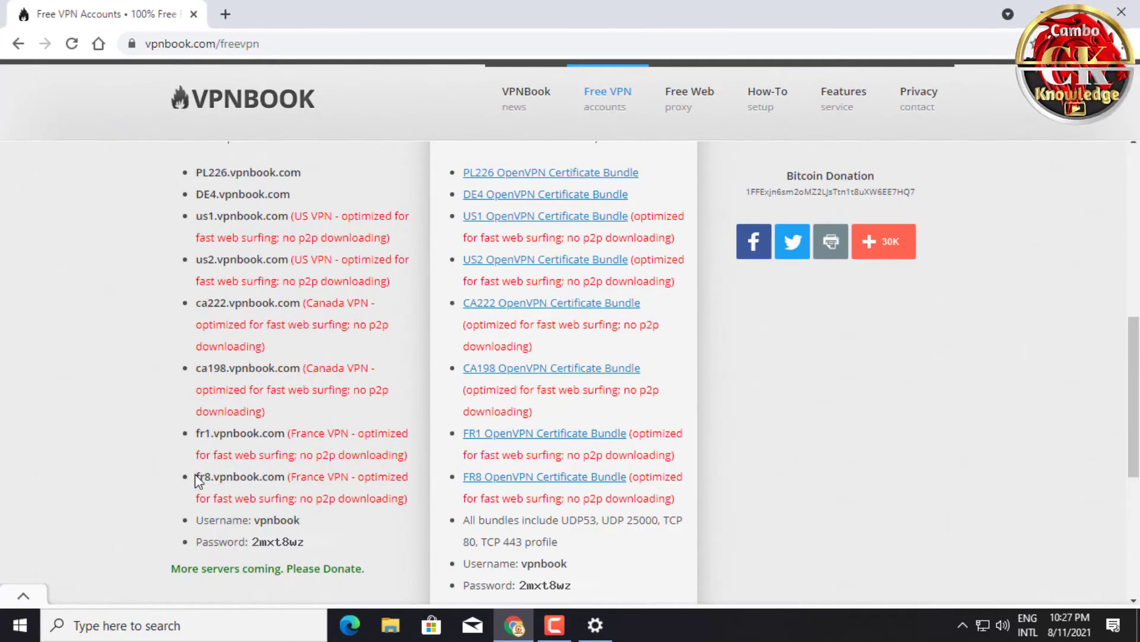
pyautogui.moveTo(197, 477); pyautogui.dragTo(275, 477)
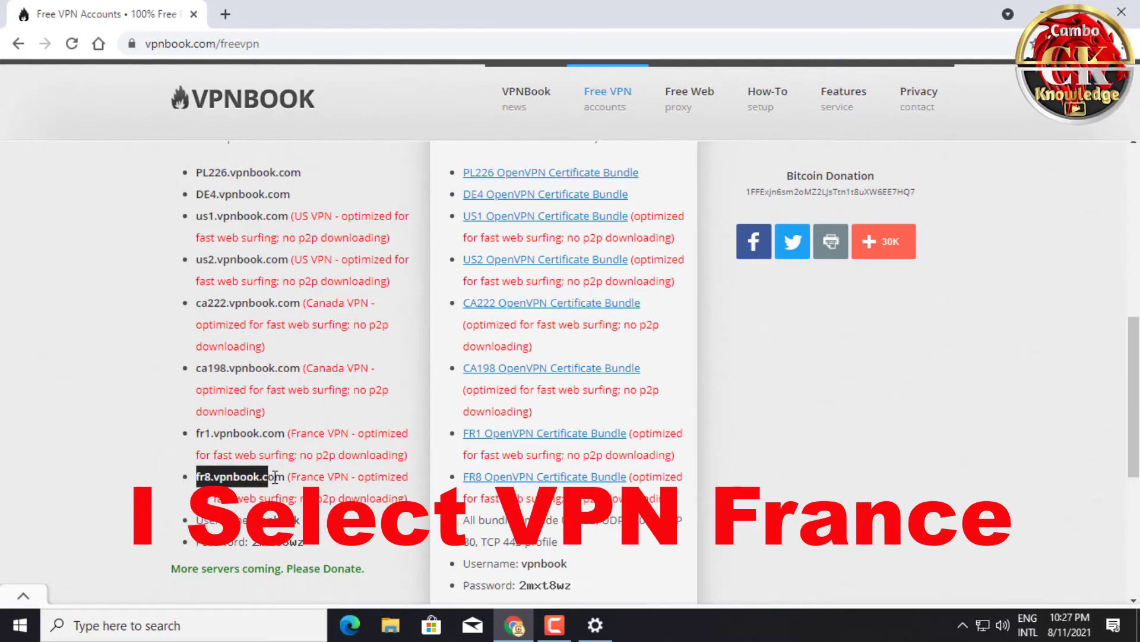
pyautogui.rightClick(274, 479)
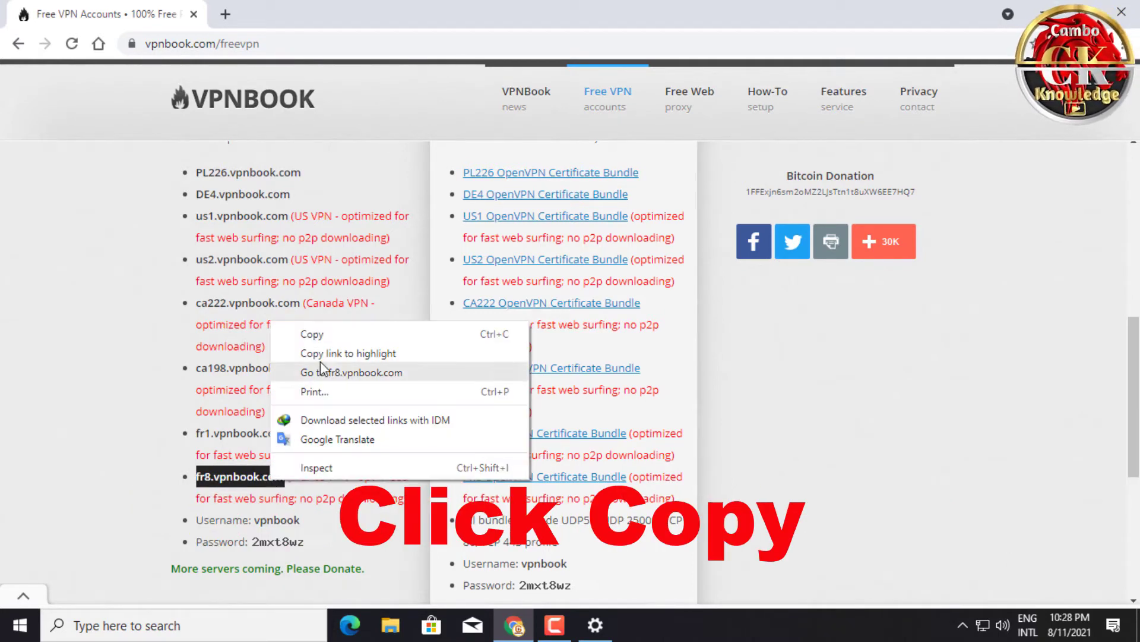
pyautogui.click(322, 334)
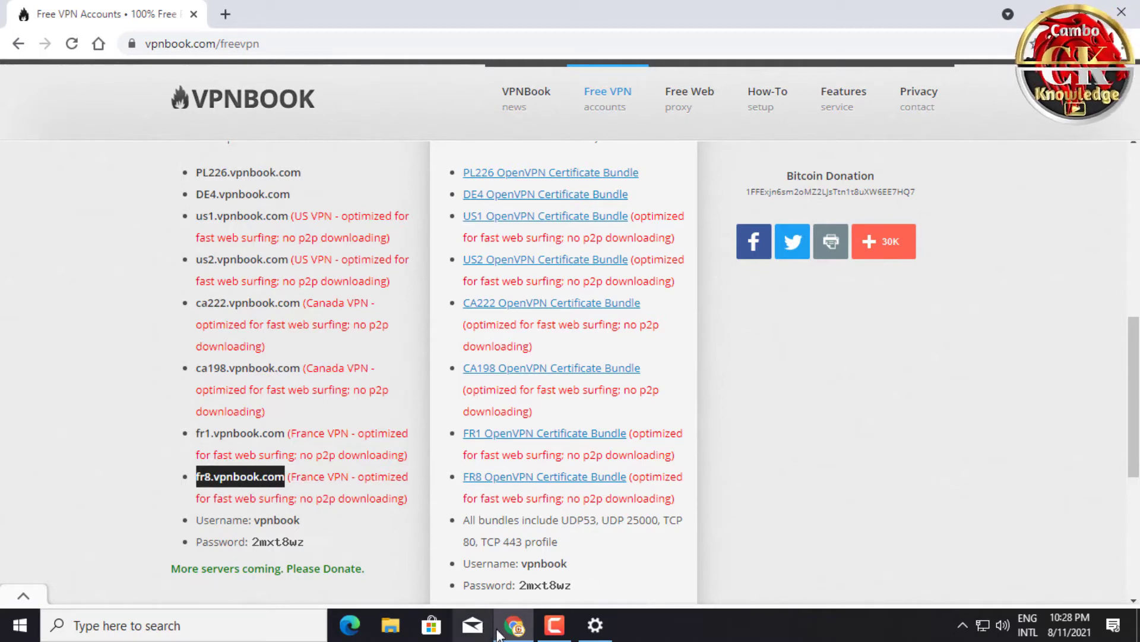
# - Paste fr8.vpnbook.com as the server address and set the VPN type to PPTP
pyautogui.click(595, 625)
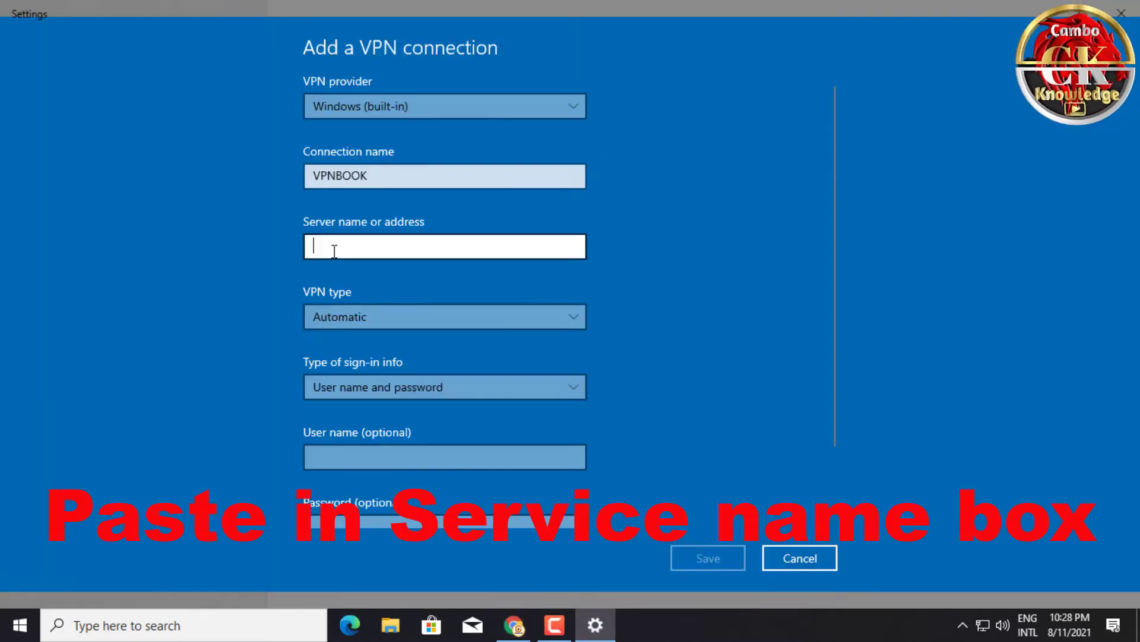
pyautogui.click(338, 232)
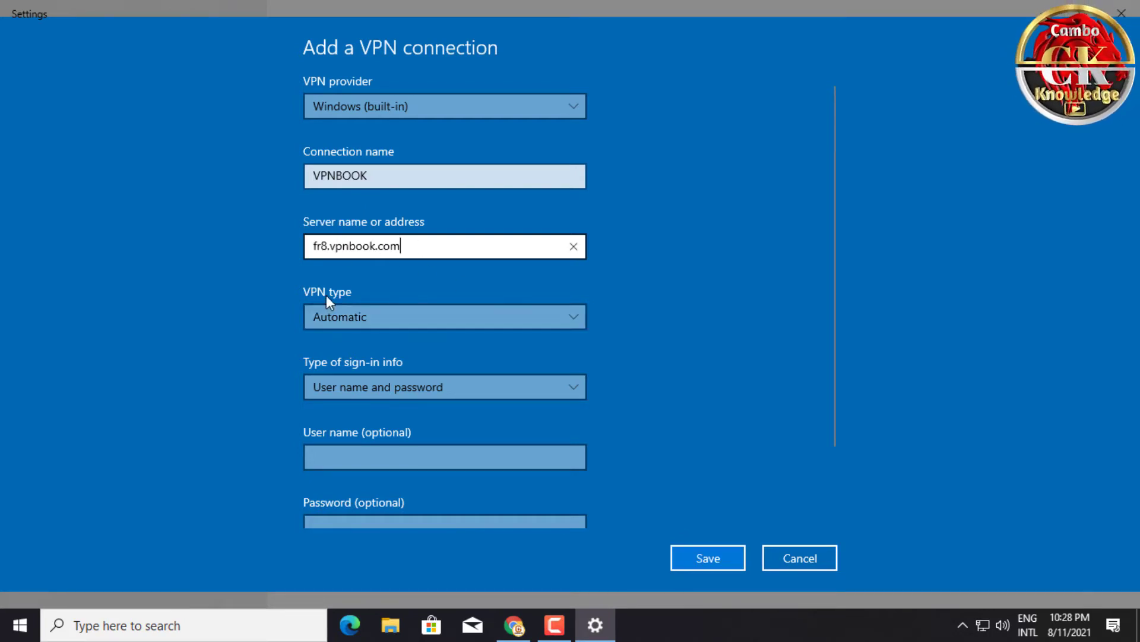
pyautogui.click(388, 316)
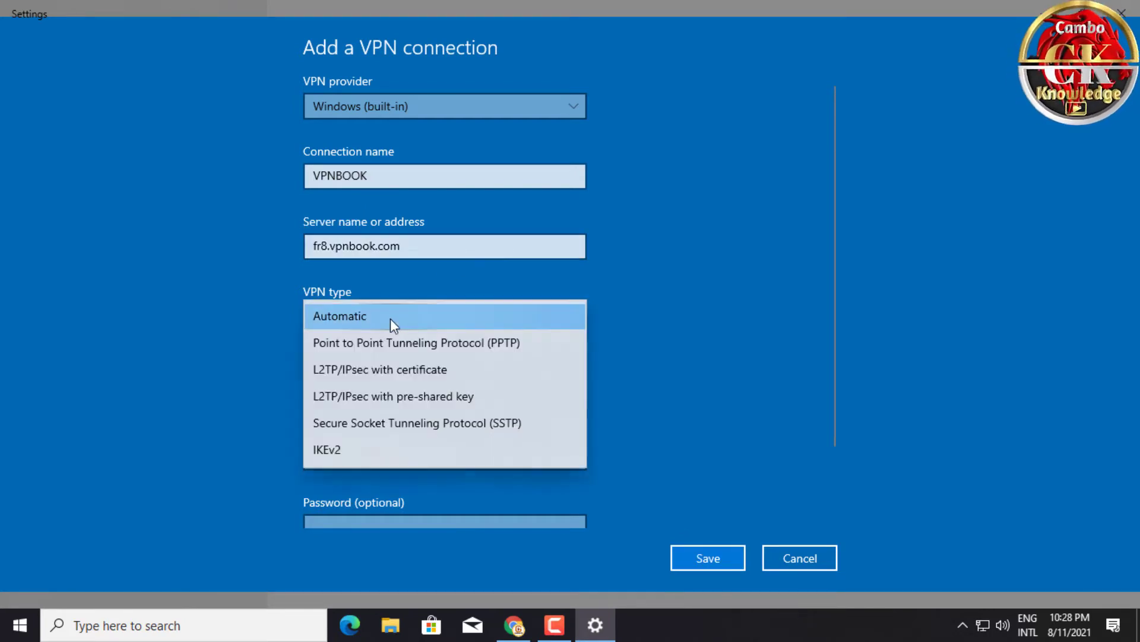
pyautogui.click(487, 345)
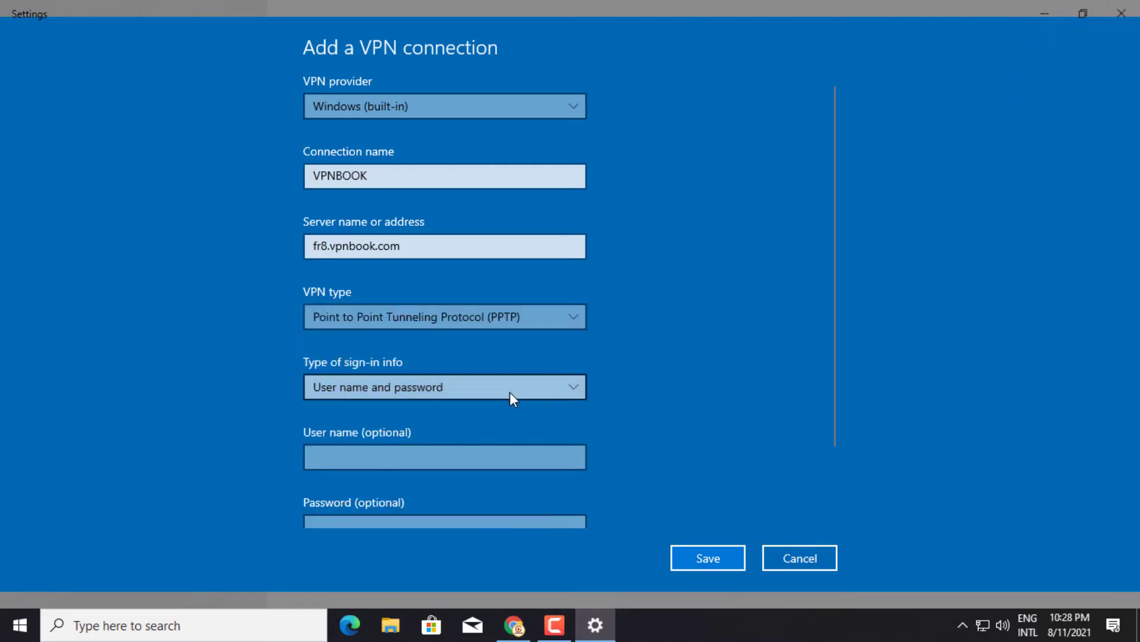
pyautogui.click(514, 611)
pyautogui.scroll(3, 308, 283)
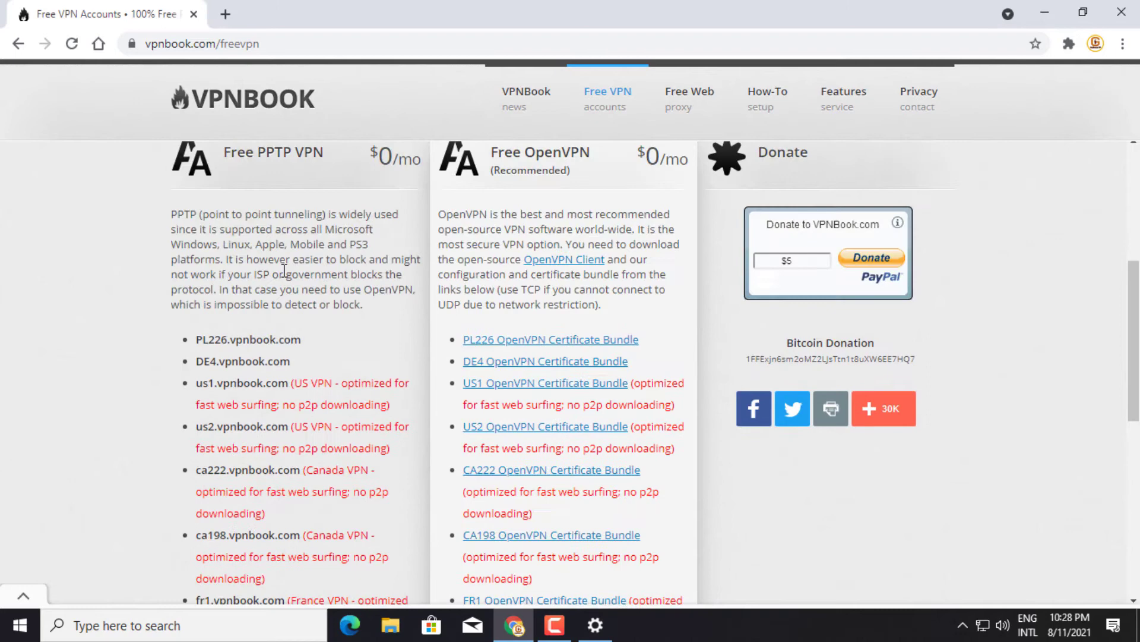
pyautogui.scroll(1, 247, 238)
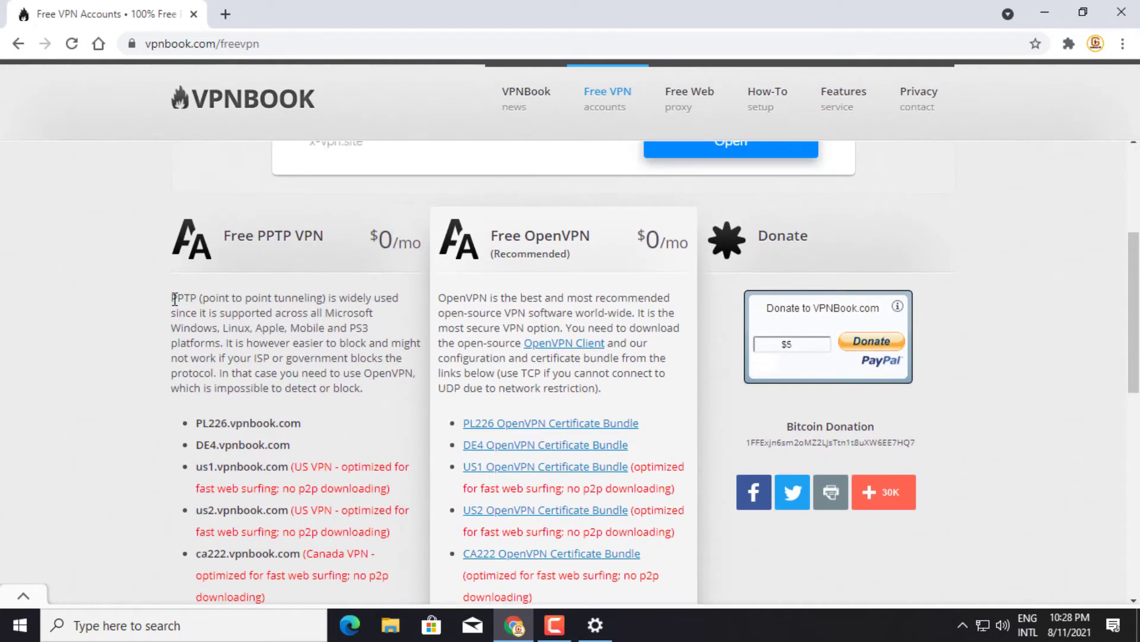
pyautogui.moveTo(175, 299); pyautogui.dragTo(288, 297)
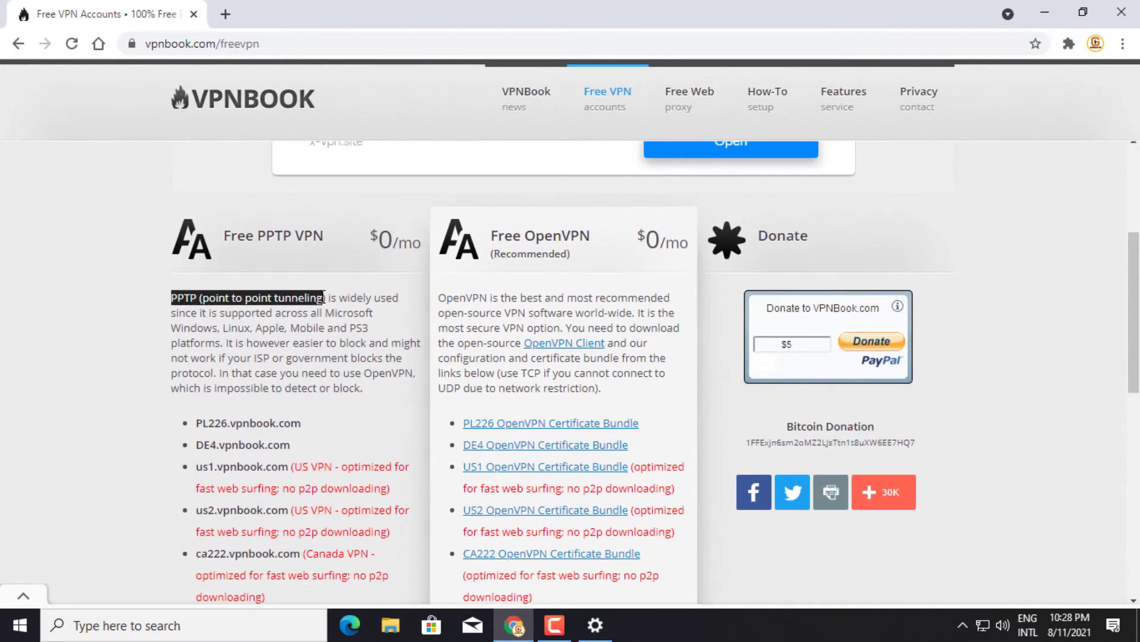
pyautogui.click(295, 269)
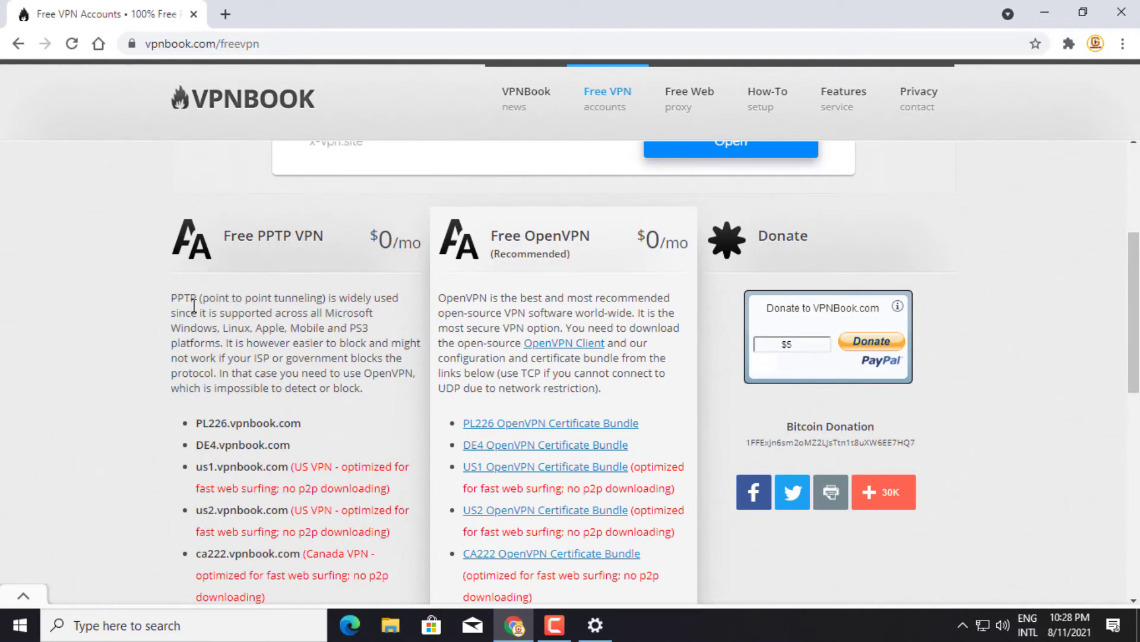
# - Copy the VPNBook username from the website and paste it into the User name field
pyautogui.click(595, 624)
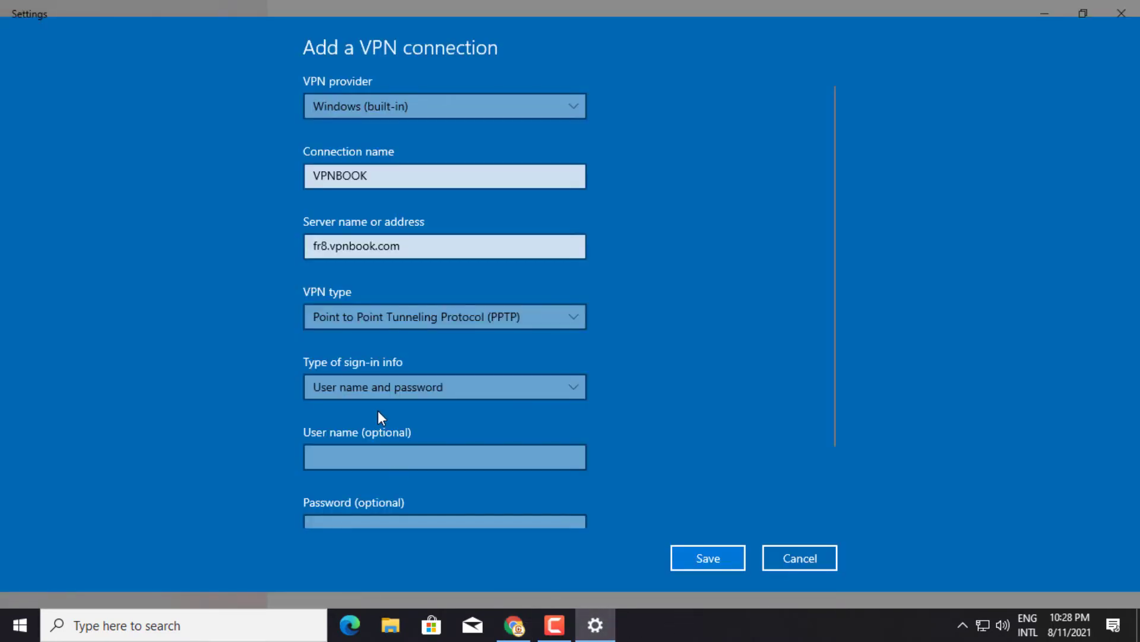
pyautogui.scroll(-2, 343, 454)
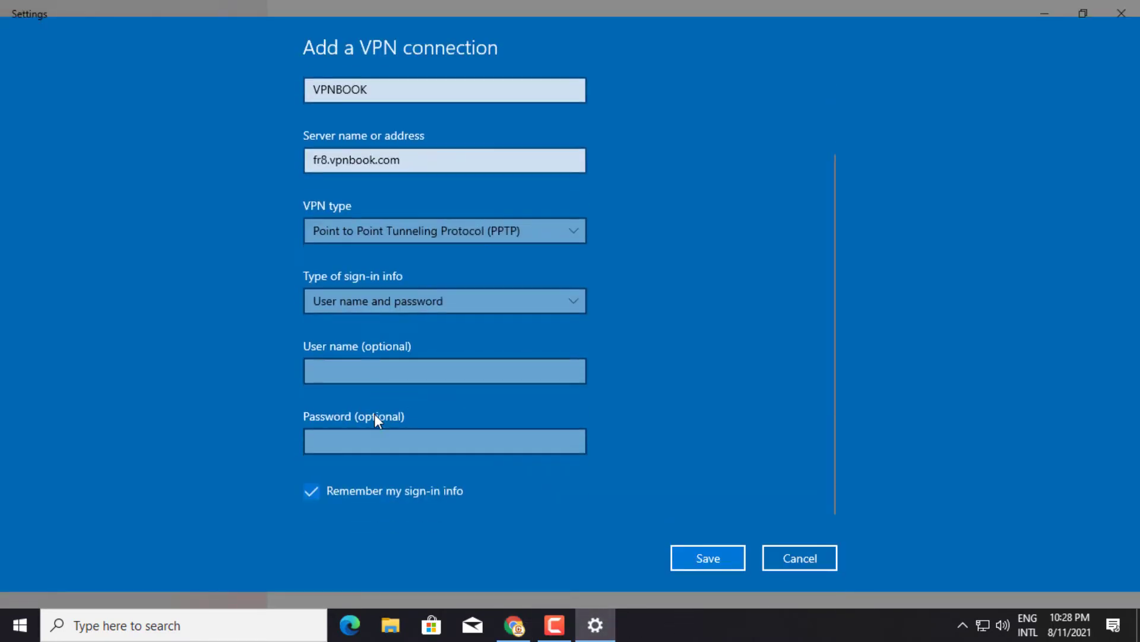
pyautogui.click(342, 369)
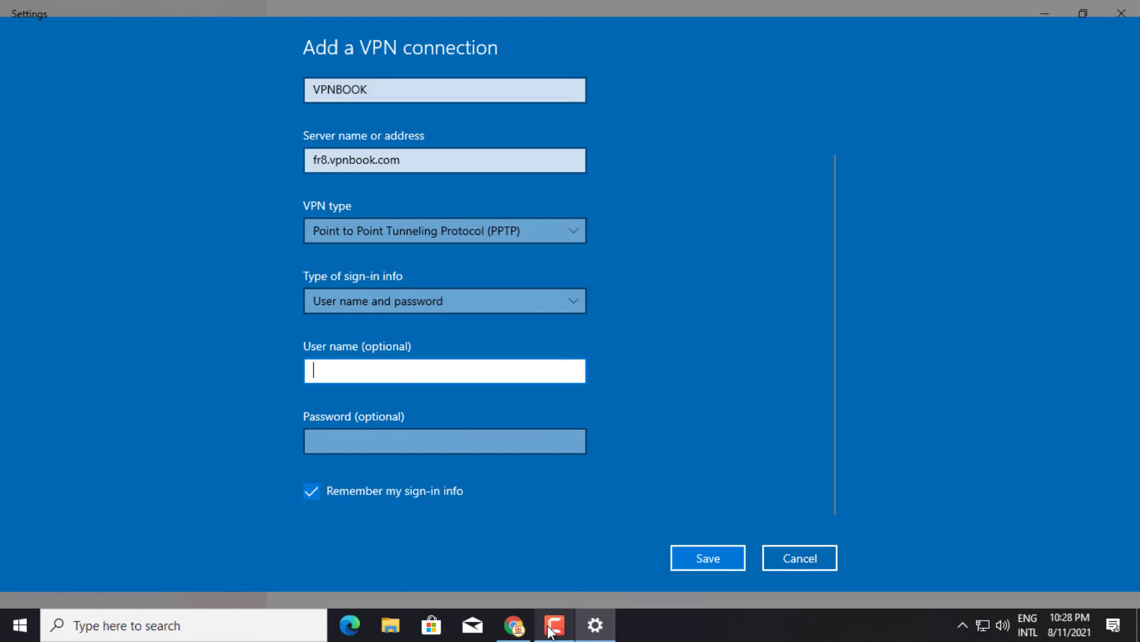
pyautogui.click(514, 625)
pyautogui.scroll(-5, 363, 505)
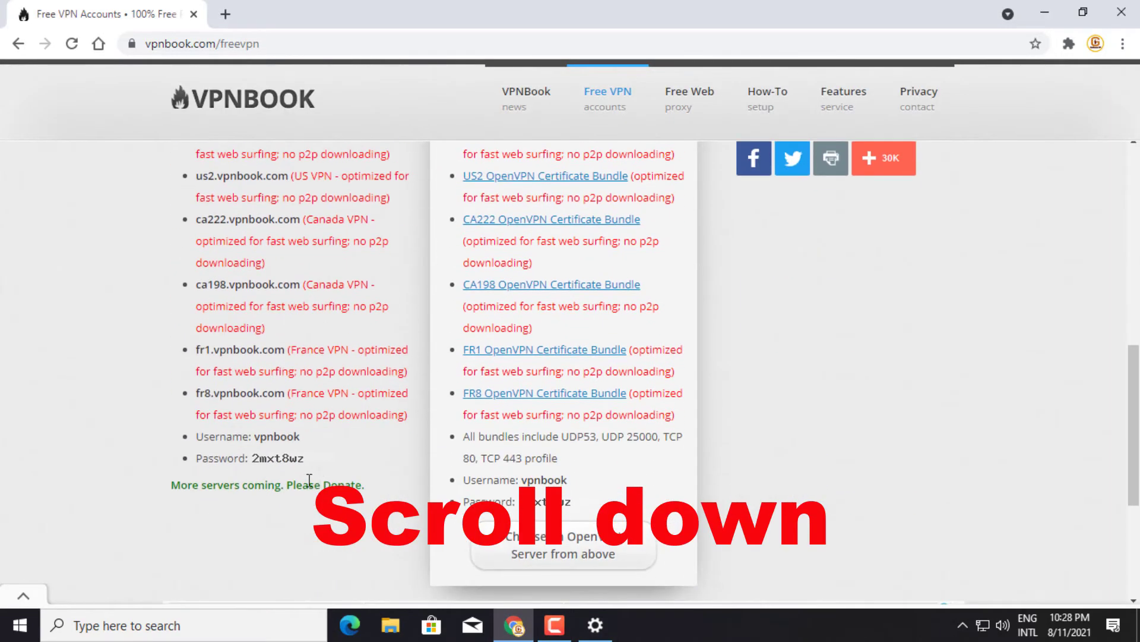
pyautogui.moveTo(233, 437); pyautogui.dragTo(301, 438)
pyautogui.click(304, 443)
pyautogui.rightClick(288, 438)
pyautogui.click(327, 449)
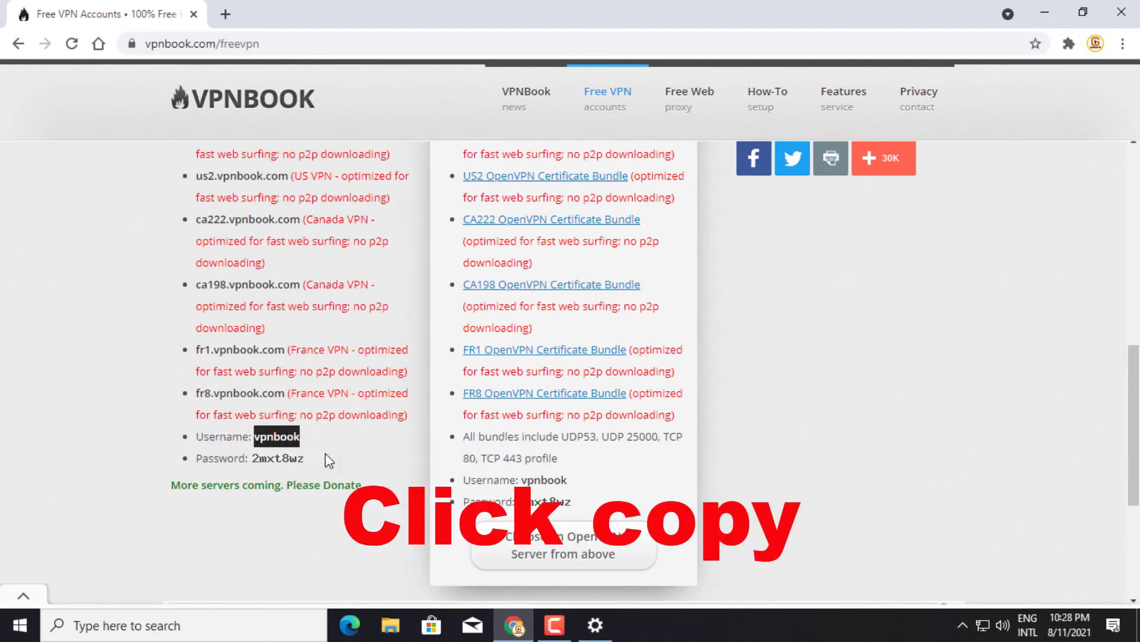
pyautogui.click(595, 623)
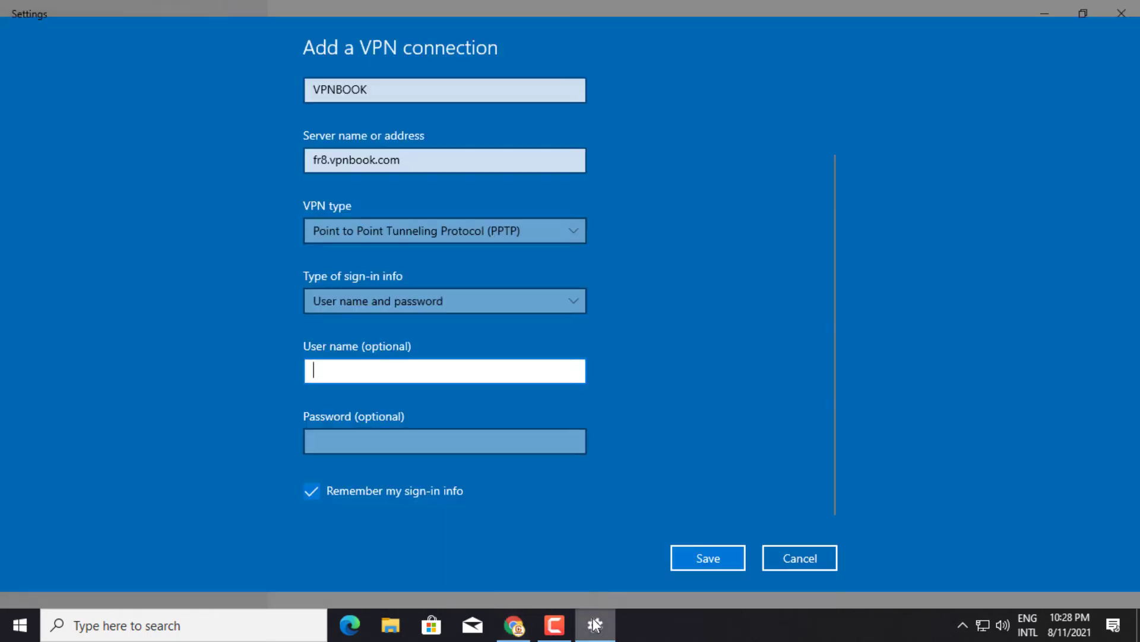
pyautogui.rightClick(368, 373)
pyautogui.click(404, 389)
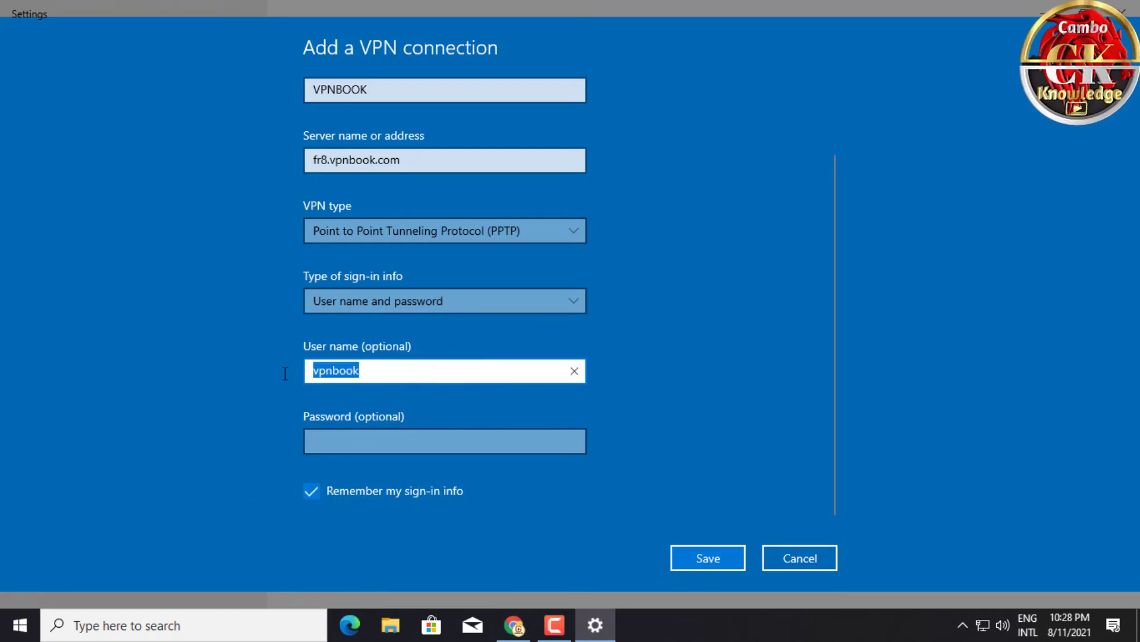
# - Enter the VPNBook password from the website and save the VPNBOOK connection
pyautogui.click(394, 433)
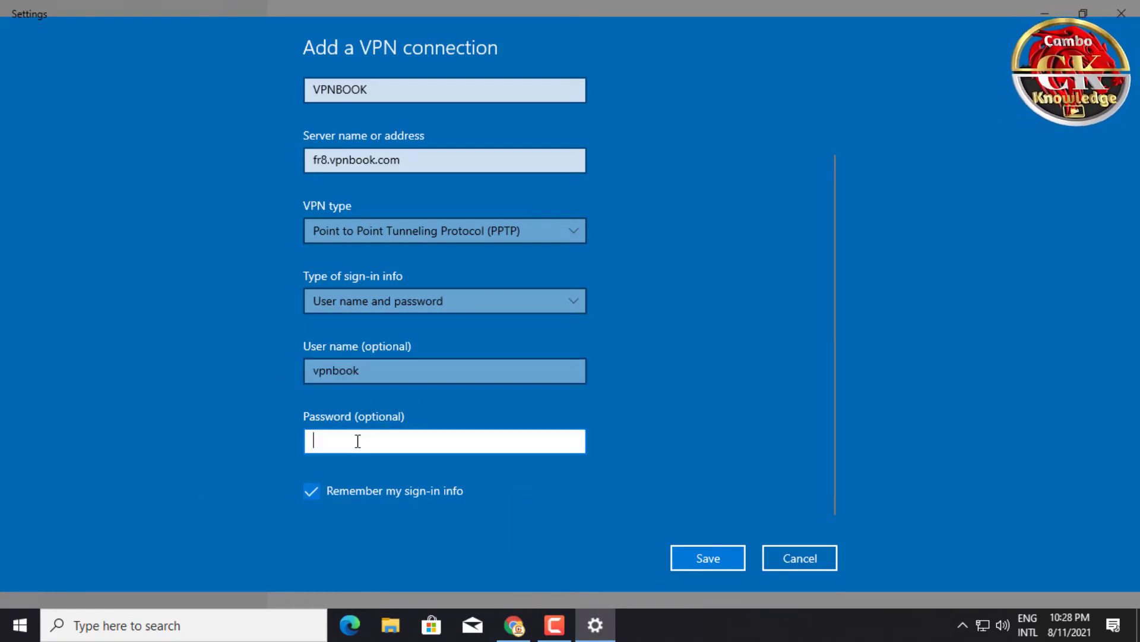
pyautogui.click(509, 629)
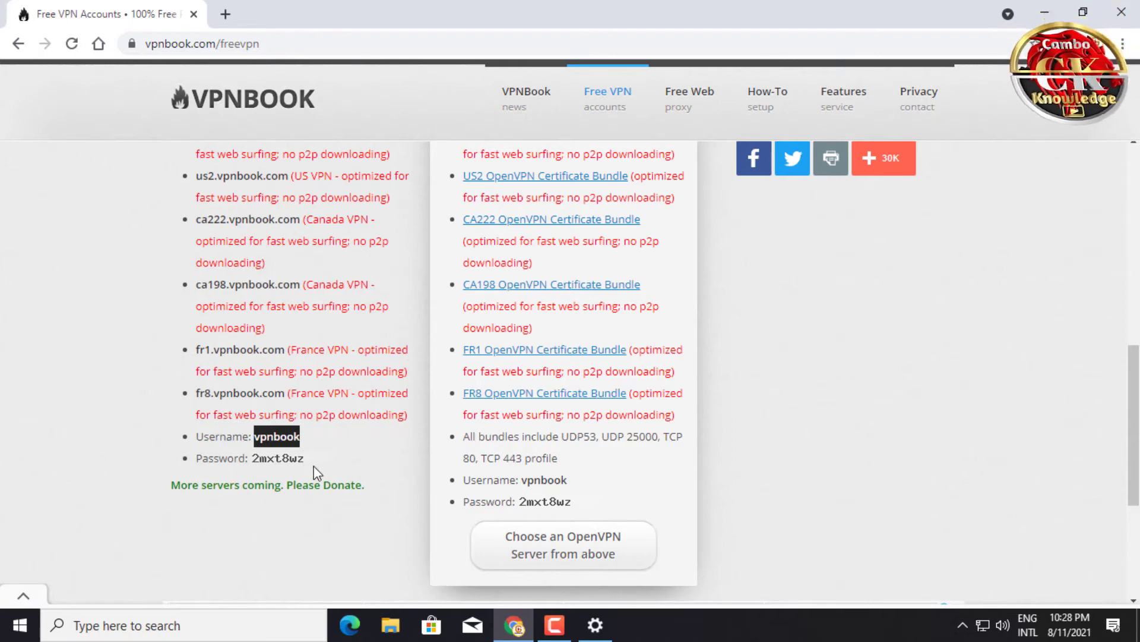
pyautogui.click(606, 631)
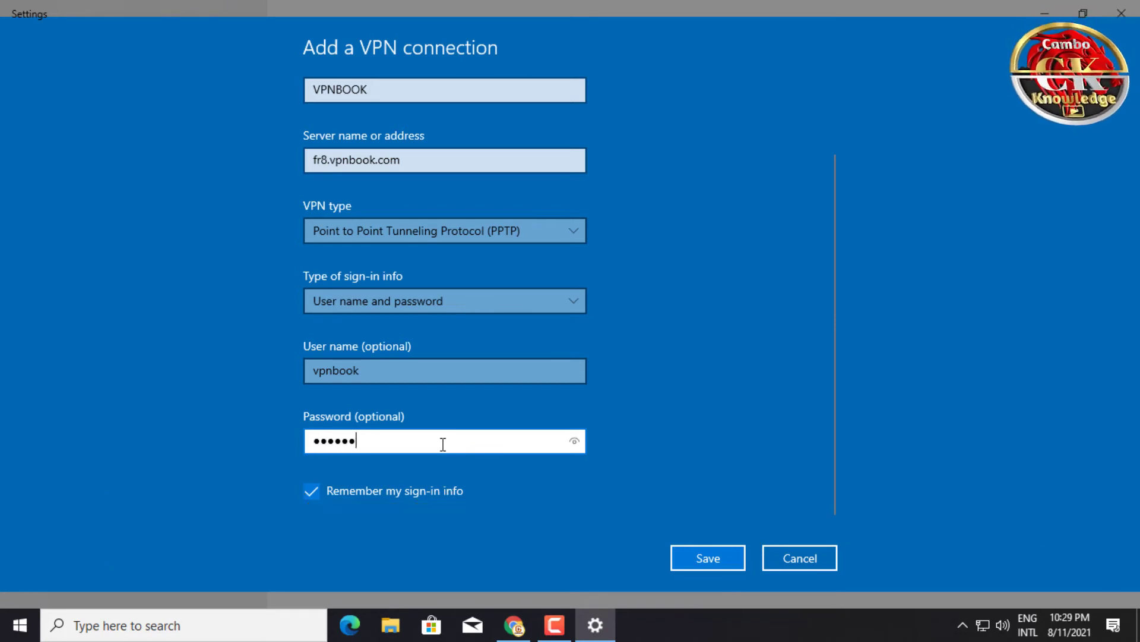
pyautogui.click(574, 445)
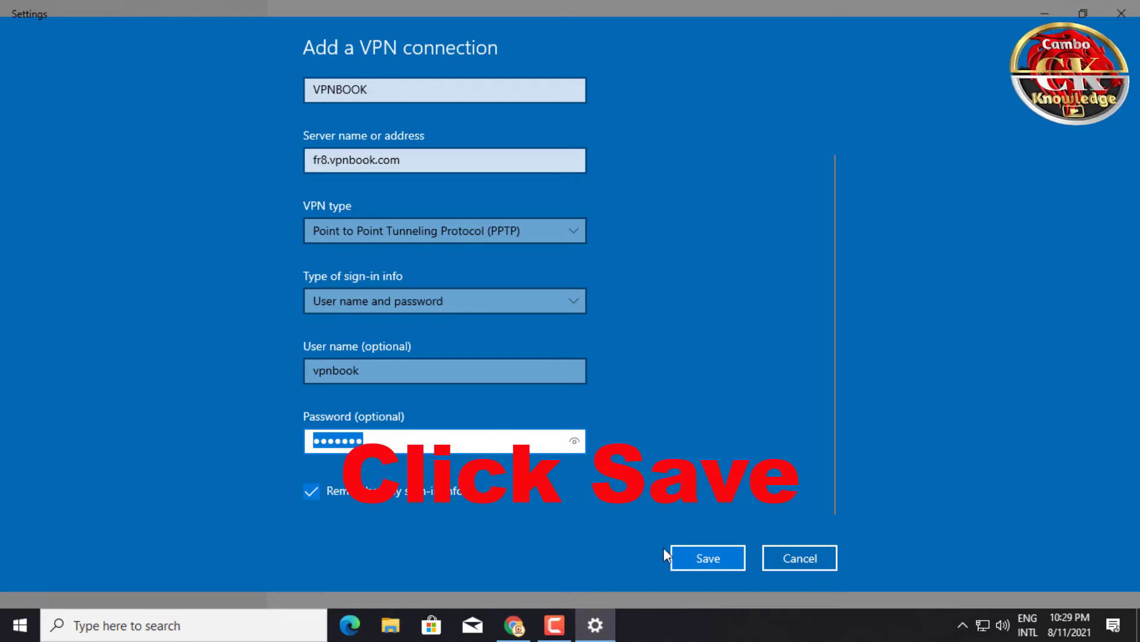
pyautogui.click(708, 560)
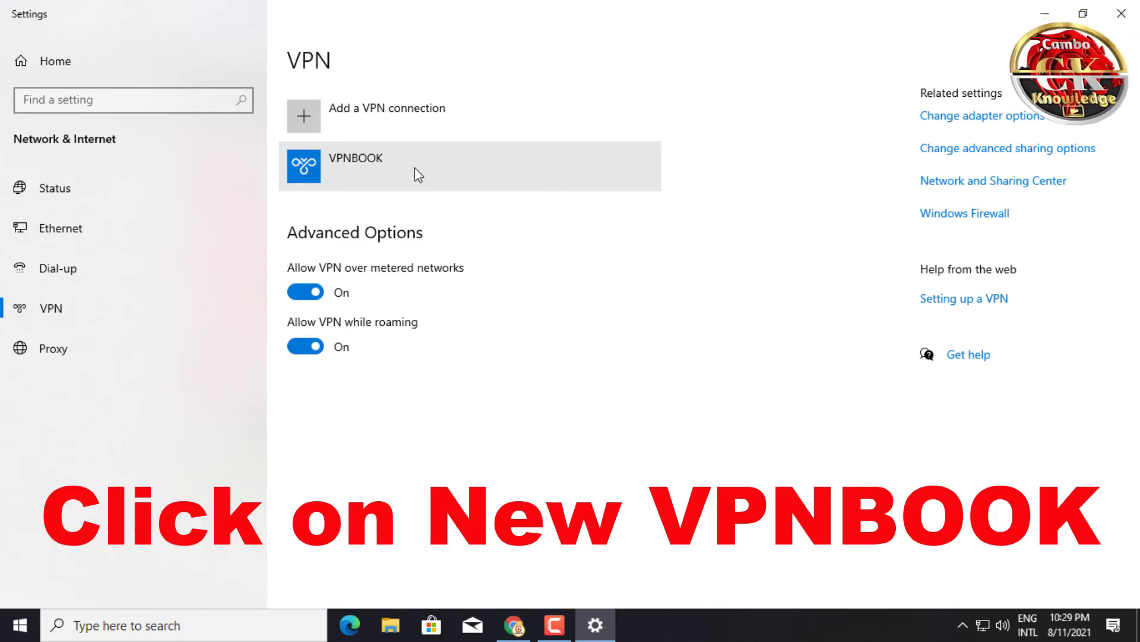
# - Connect the VPNBOOK VPN and close Settings once it shows Connected
pyautogui.click(397, 171)
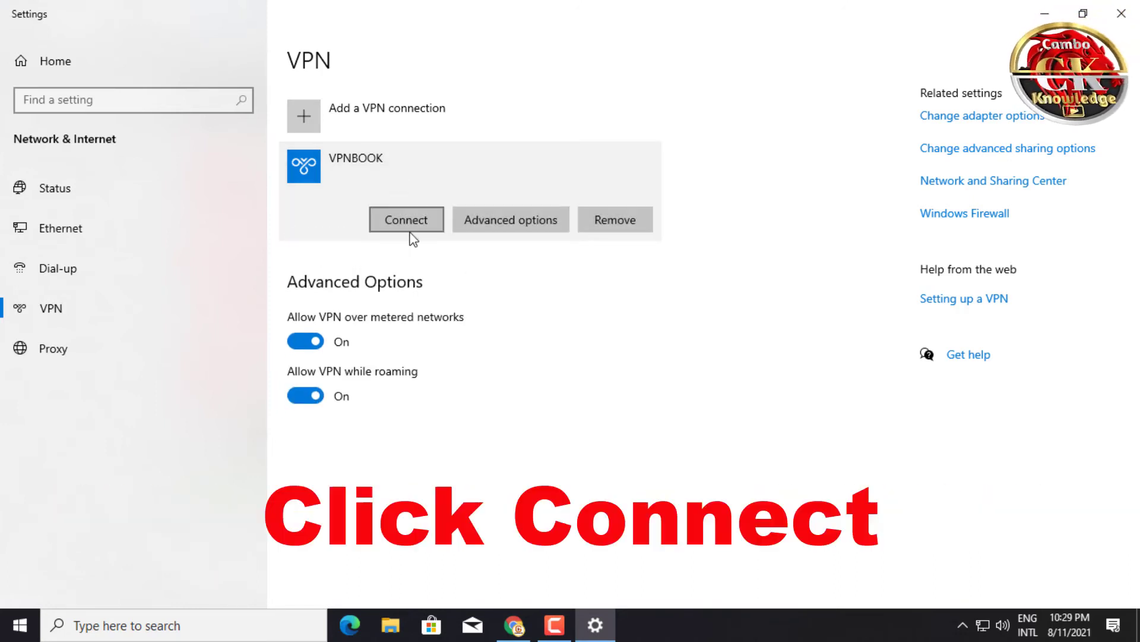
pyautogui.click(401, 221)
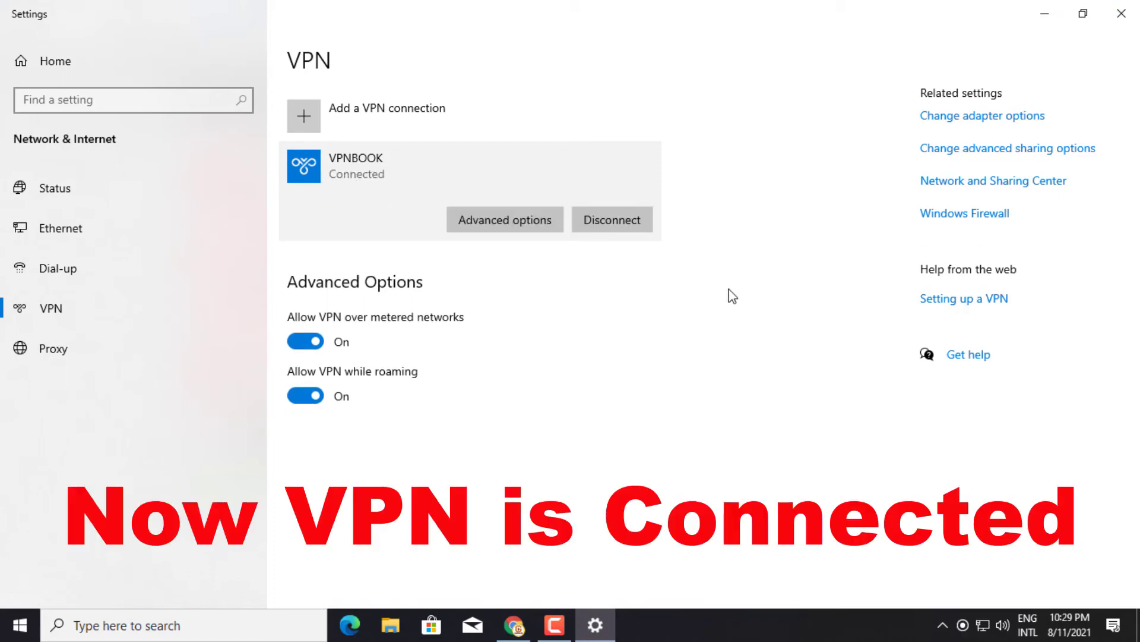
pyautogui.click(1122, 13)
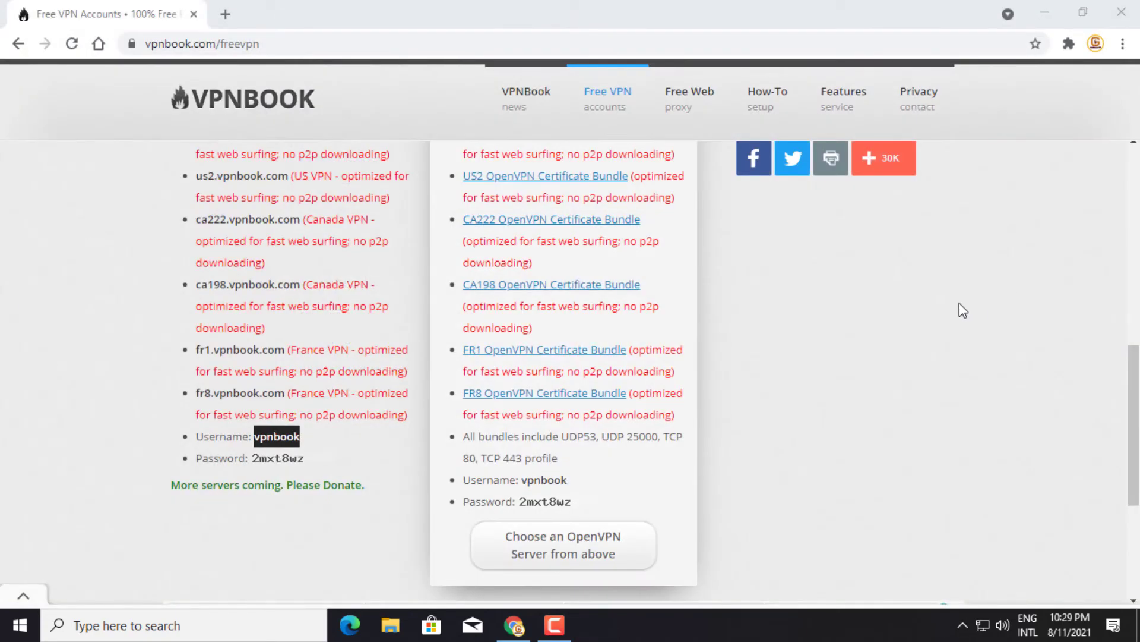
# - Close Chrome, refresh the desktop, and relaunch Chrome from its desktop shortcut
pyautogui.click(1122, 12)
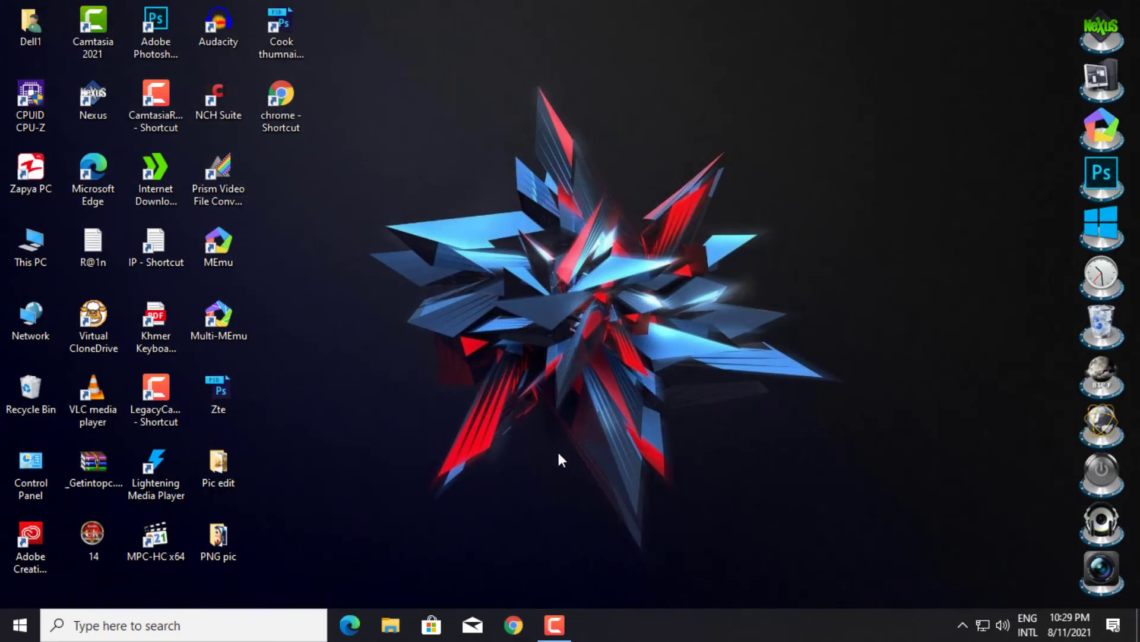
pyautogui.rightClick(647, 399)
pyautogui.click(683, 217)
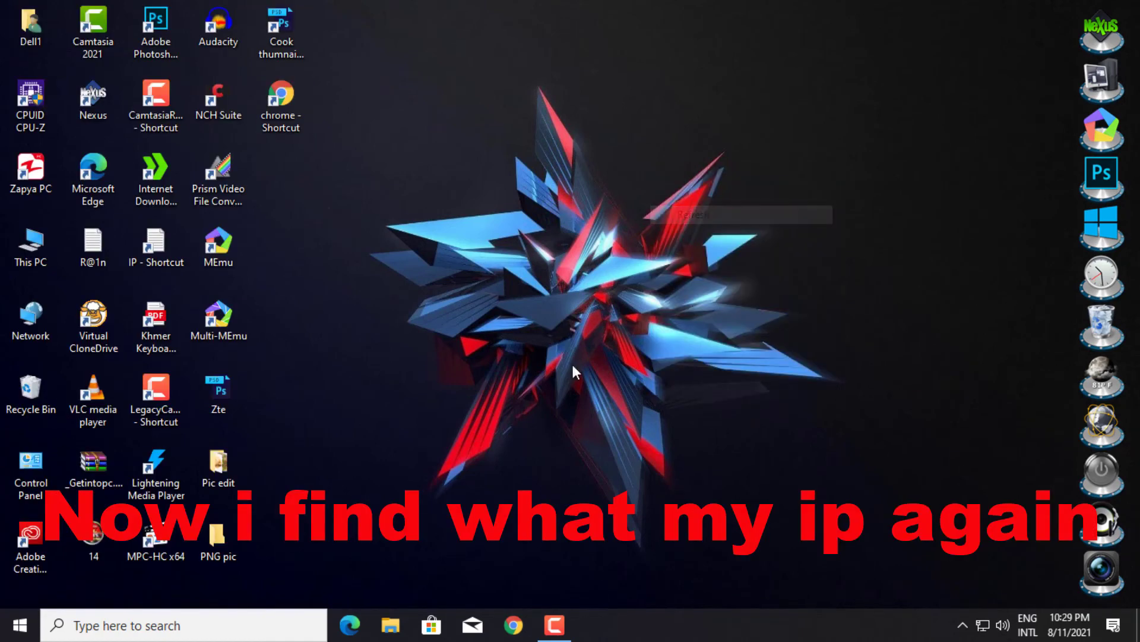
pyautogui.rightClick(290, 130)
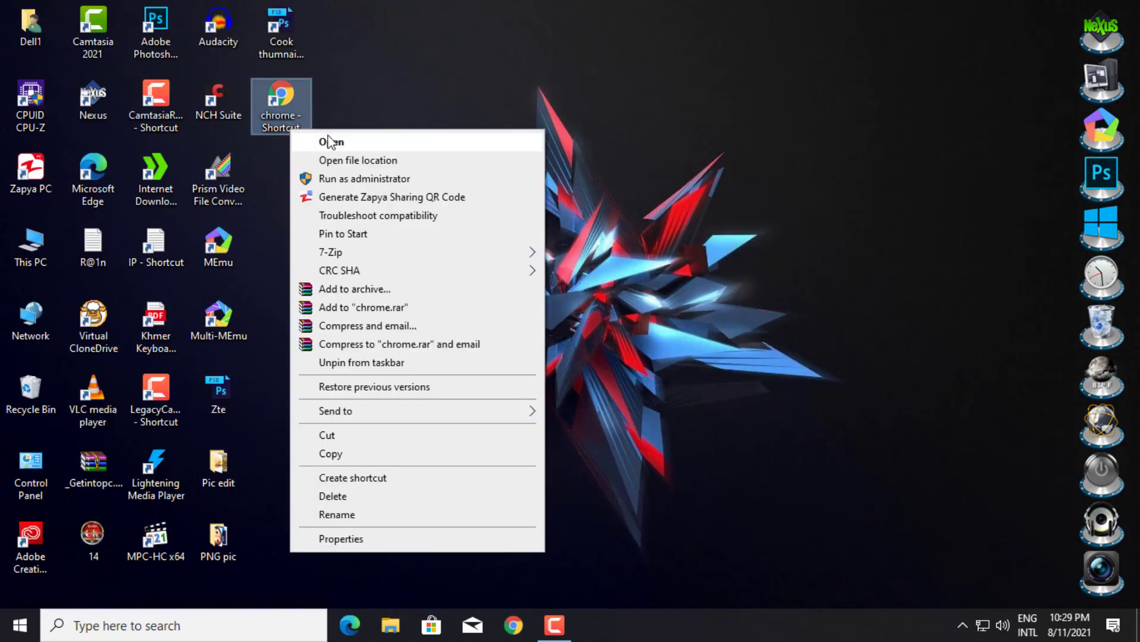
pyautogui.click(330, 142)
# - Search Google for whatsmyip.org and open the WhatsMyIP site
pyautogui.click(354, 47)
pyautogui.write('g')
pyautogui.press('Return')
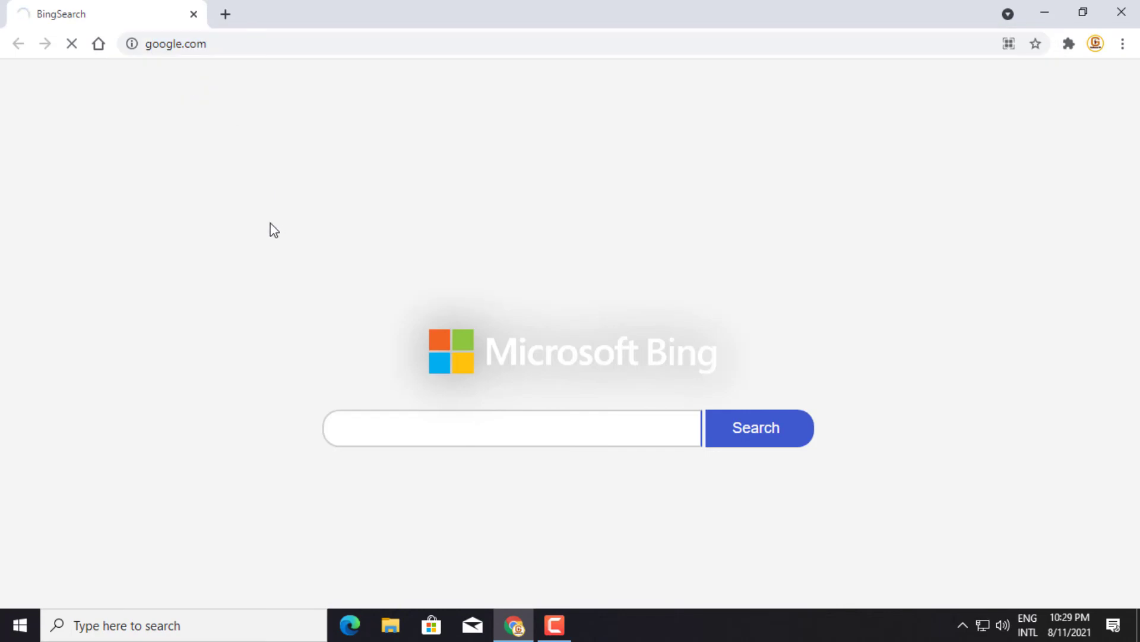
pyautogui.write('whatsmyip.org')
pyautogui.press('Return')
pyautogui.click(196, 316)
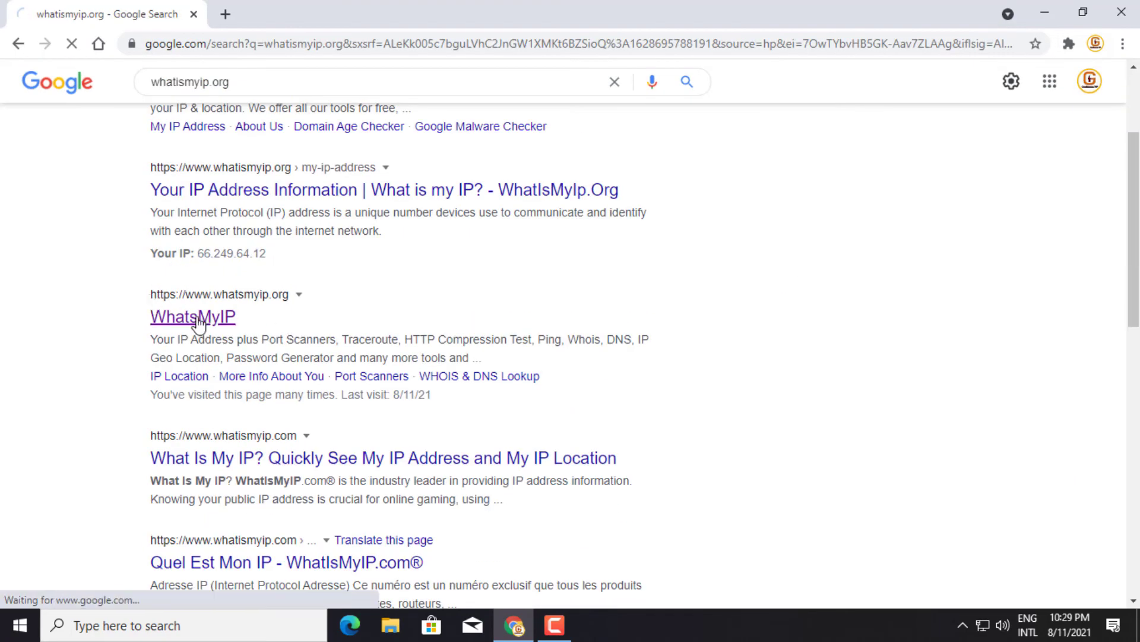
# - Verify the public IP now reads 94.23.57.8, review the hostname details, then close Chrome
pyautogui.moveTo(385, 111); pyautogui.dragTo(926, 113)
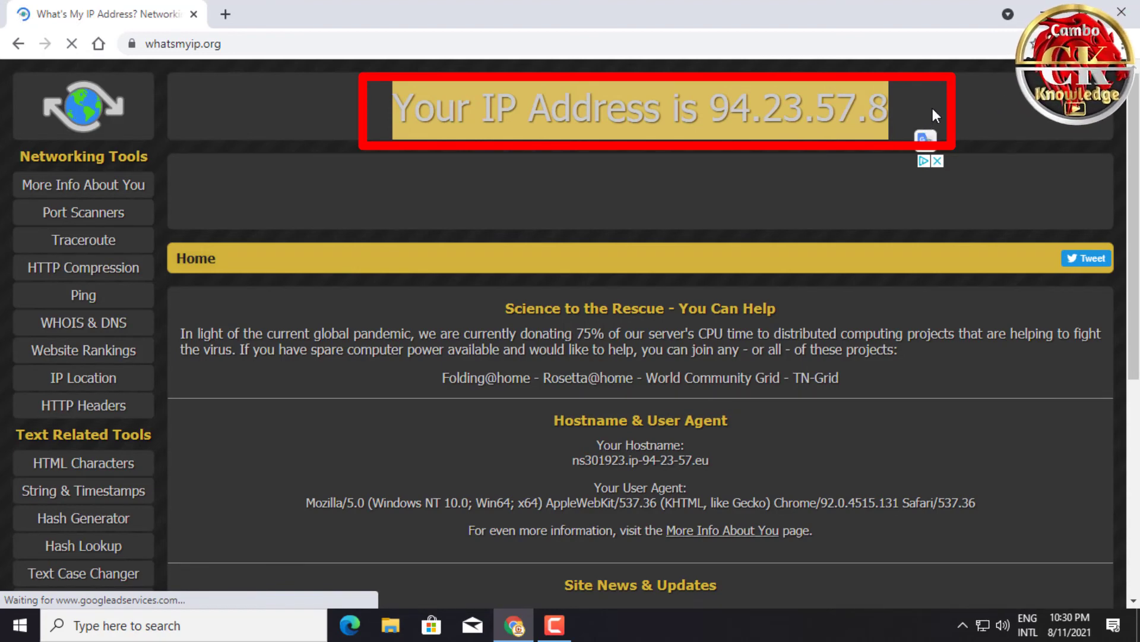
pyautogui.click(932, 108)
pyautogui.moveTo(503, 309)
pyautogui.mouseDown()
pyautogui.moveTo(561, 309)
pyautogui.moveTo(731, 378)
pyautogui.moveTo(947, 535)
pyautogui.moveTo(992, 454)
pyautogui.mouseUp()
pyautogui.click(992, 455)
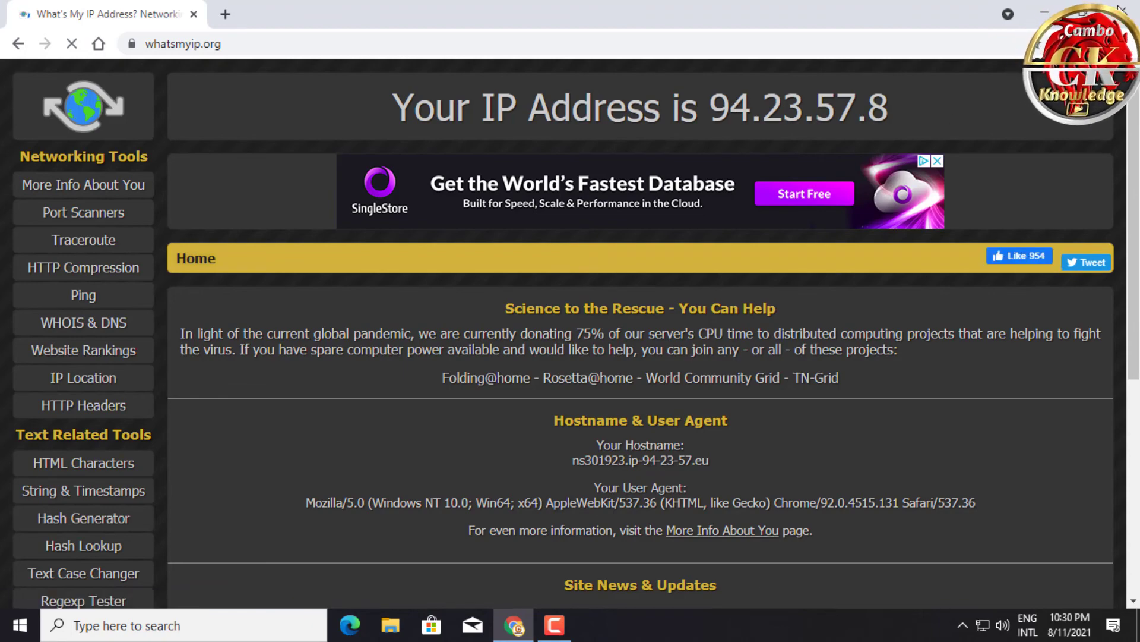
pyautogui.click(1122, 9)
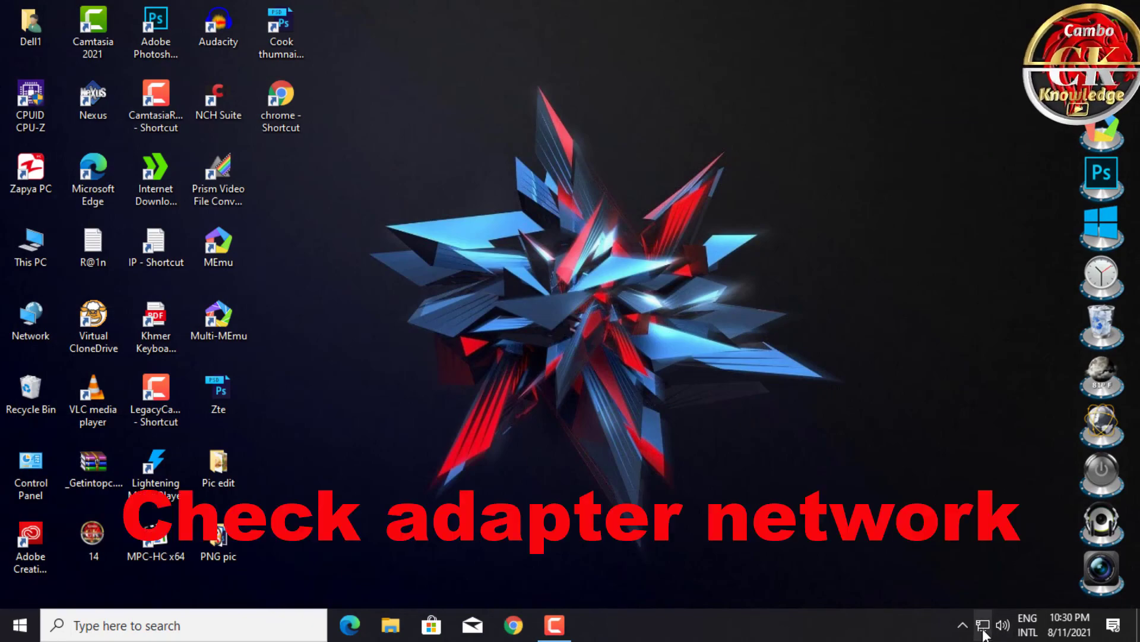
# - From the network tray icon, open Network & Internet settings and view the Ethernet and VPNBOOK adapters
pyautogui.rightClick(983, 624)
pyautogui.click(981, 612)
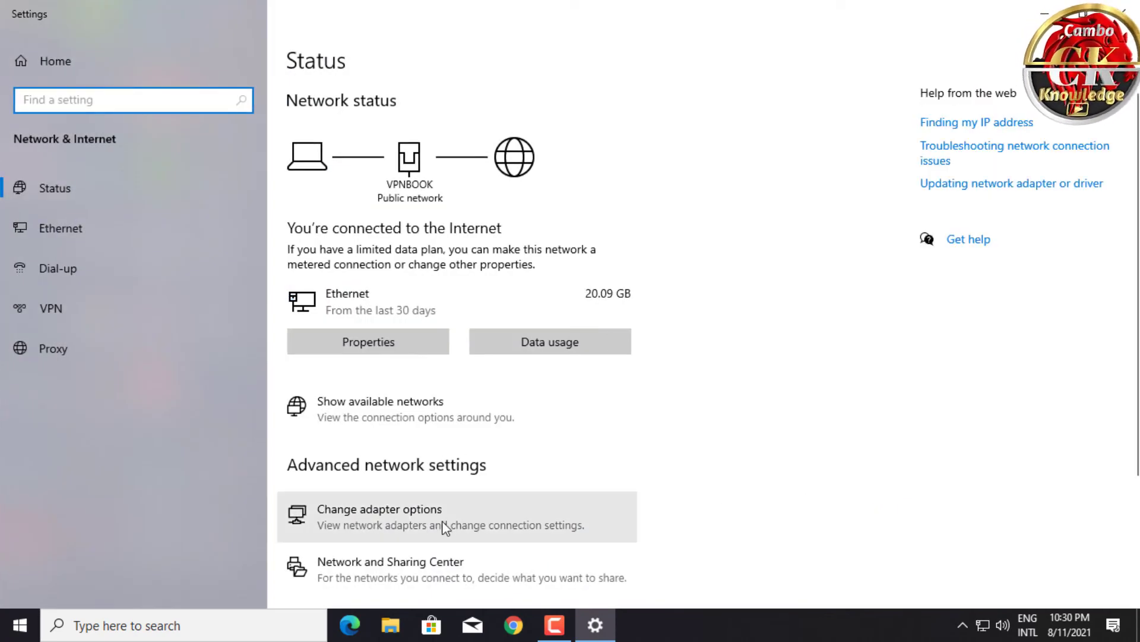
pyautogui.click(444, 527)
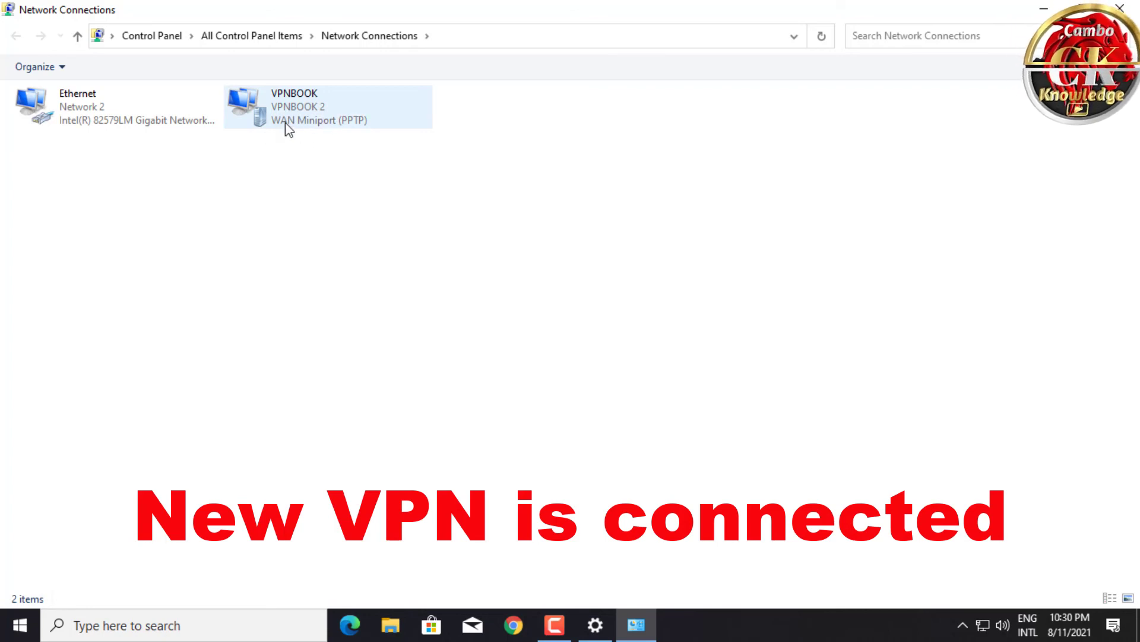
pyautogui.rightClick(307, 126)
pyautogui.click(337, 284)
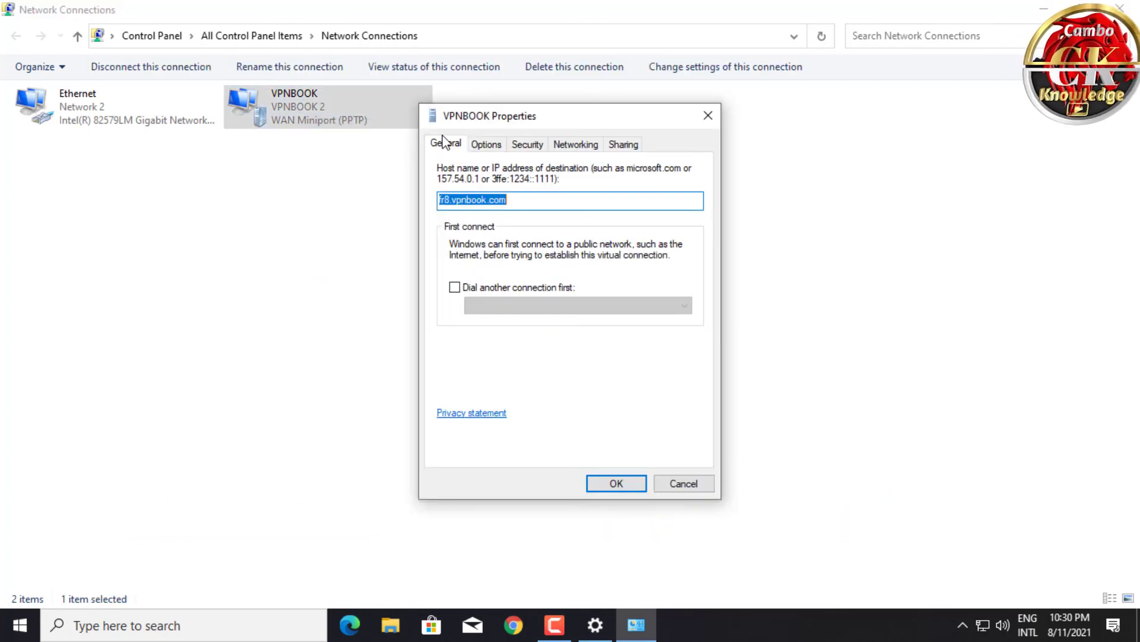
pyautogui.click(482, 146)
pyautogui.click(523, 145)
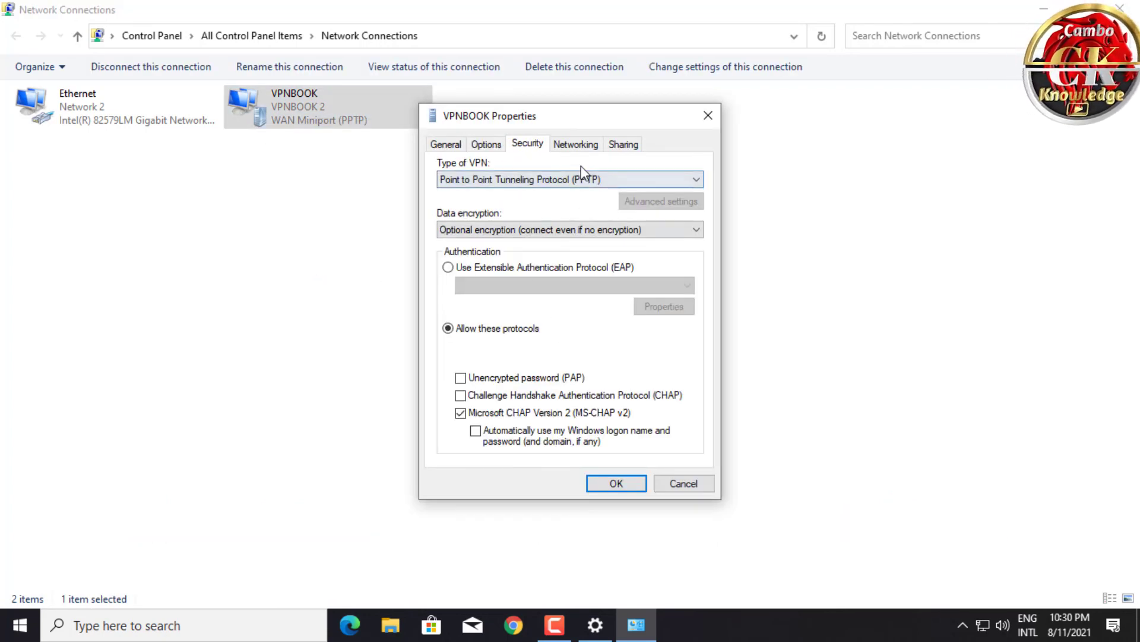
pyautogui.click(575, 144)
pyautogui.click(621, 146)
pyautogui.click(707, 117)
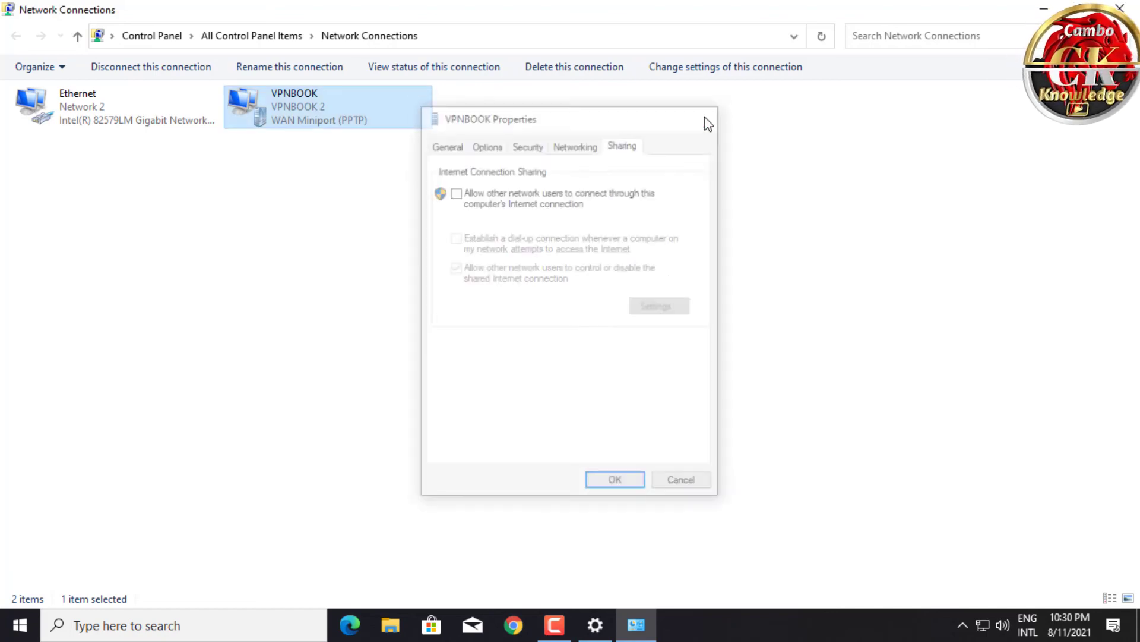